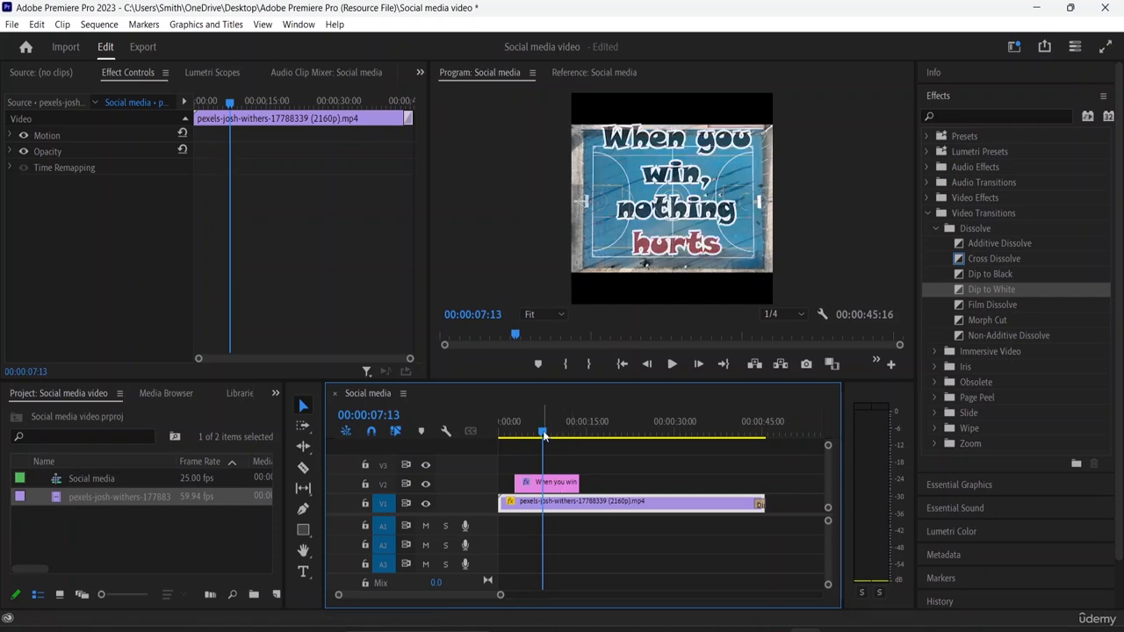
- Import the audio file "Roman P - Miracle.mp3" and place it on audio track A1 at the start of the sequence
{"action": "left_click_drag", "start_coordinate": [544, 436], "coordinate": [472, 436]}
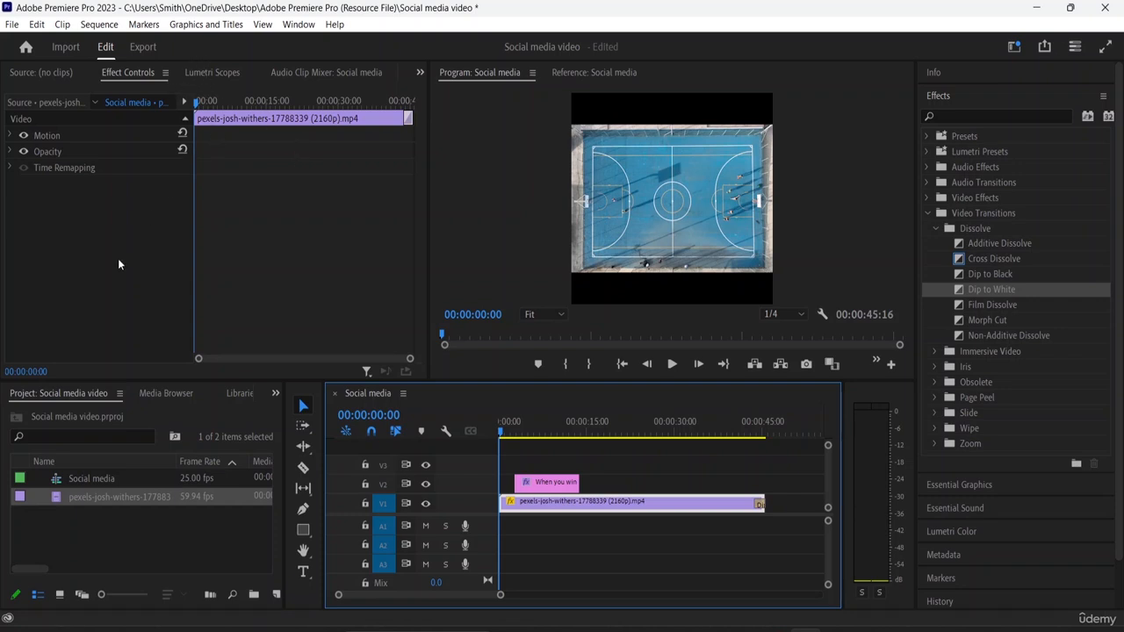
{"action": "left_click", "coordinate": [114, 550]}
{"action": "double_click", "coordinate": [114, 550]}
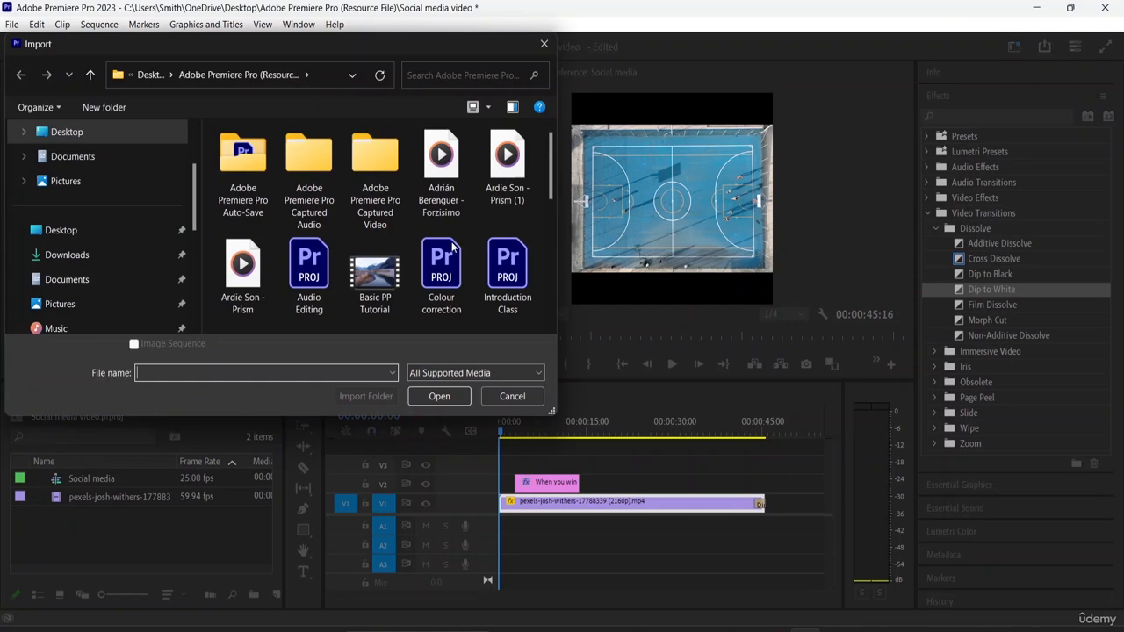
{"action": "scroll", "coordinate": [369, 227], "scroll_direction": "down", "scroll_amount": 5}
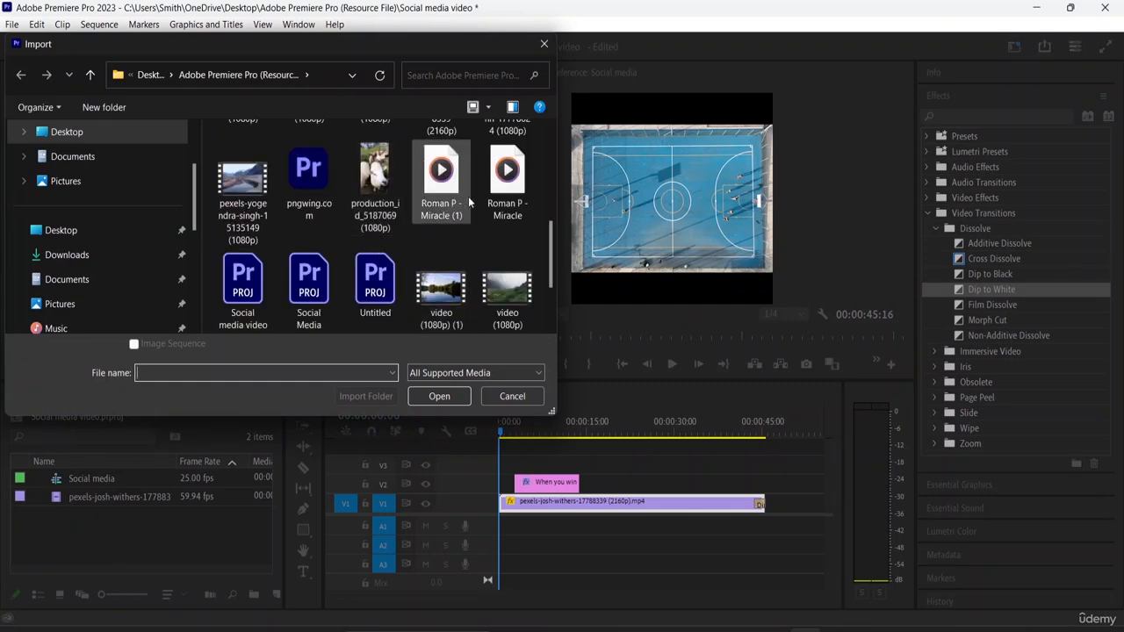
{"action": "left_click", "coordinate": [508, 186]}
{"action": "left_click", "coordinate": [448, 396]}
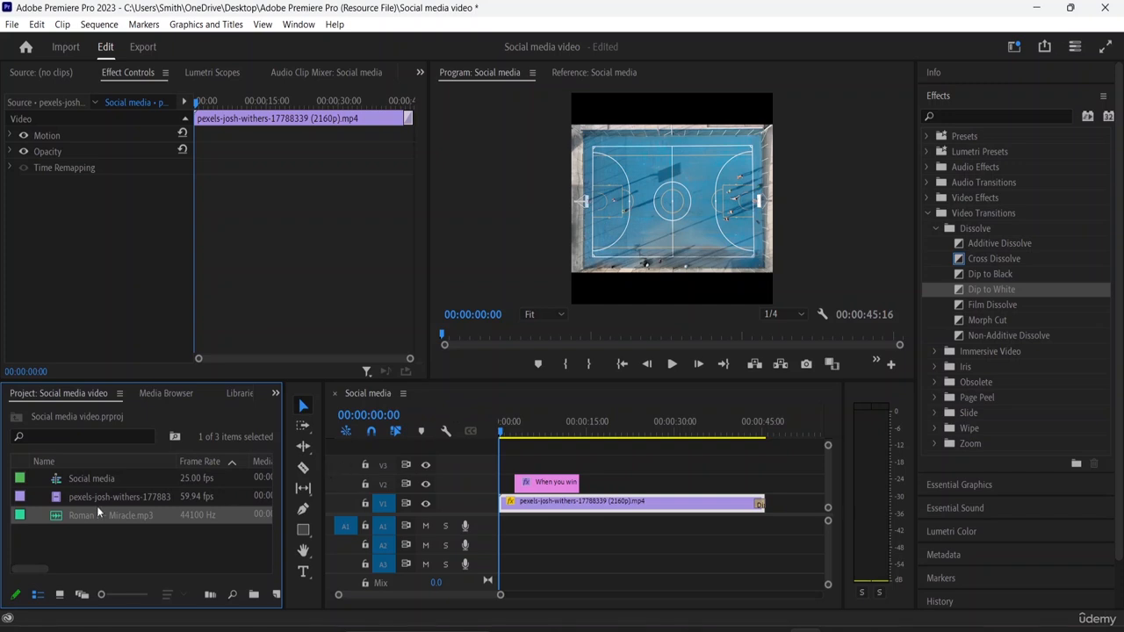
{"action": "left_click_drag", "start_coordinate": [77, 513], "coordinate": [506, 523]}
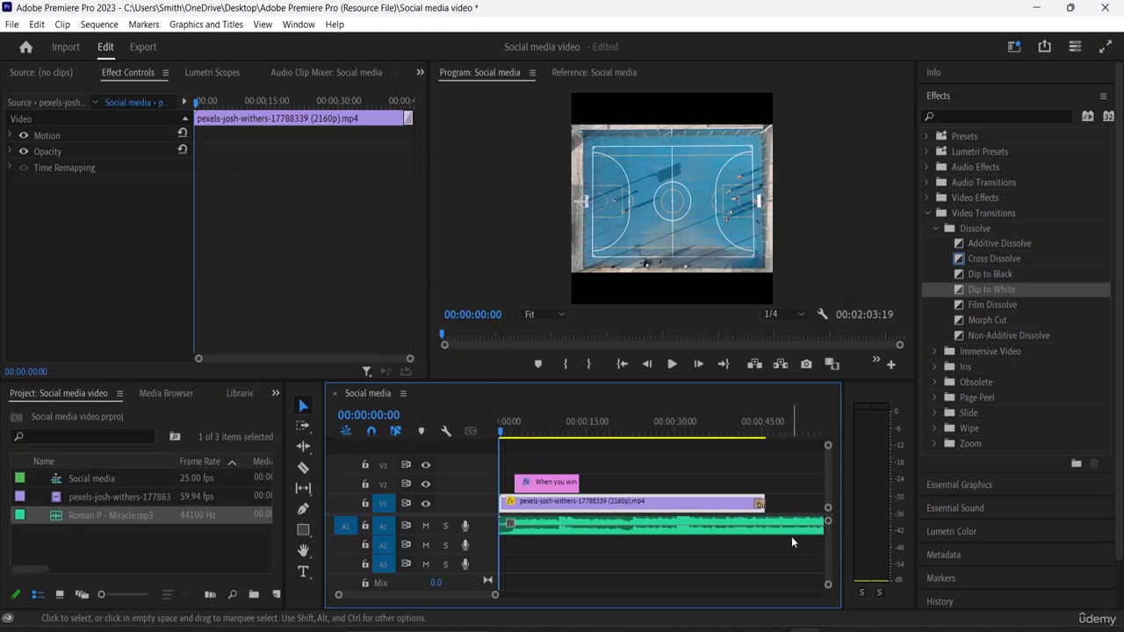
- Split the music clip where the video clip ends, delete the excess part and play back the opening of the sequence
{"action": "left_click", "coordinate": [303, 467]}
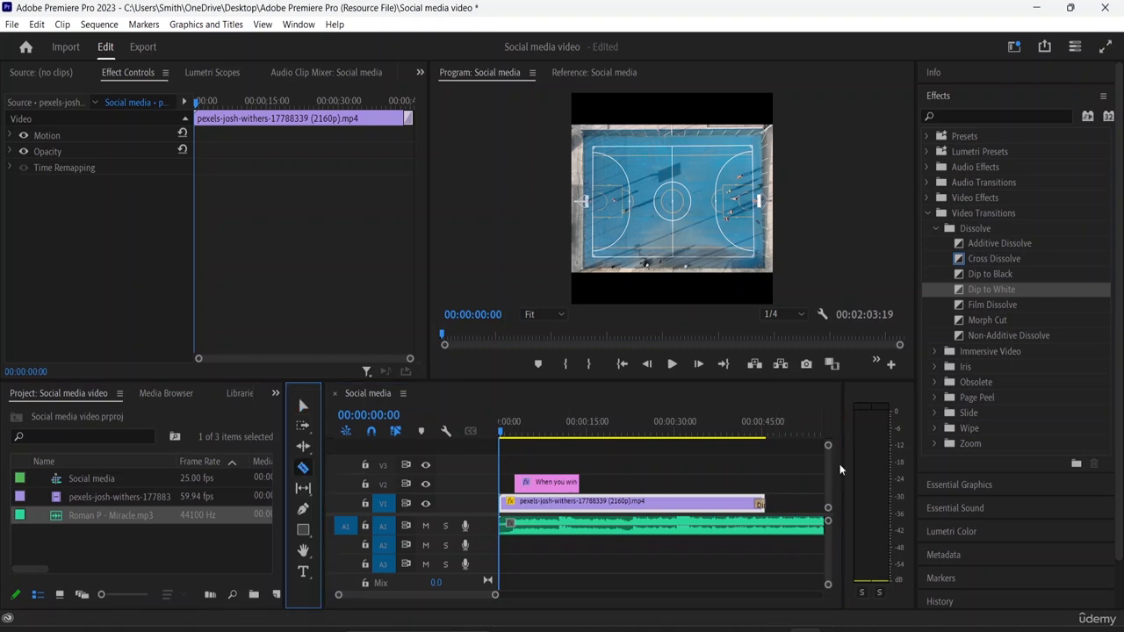
{"action": "left_click", "coordinate": [771, 512]}
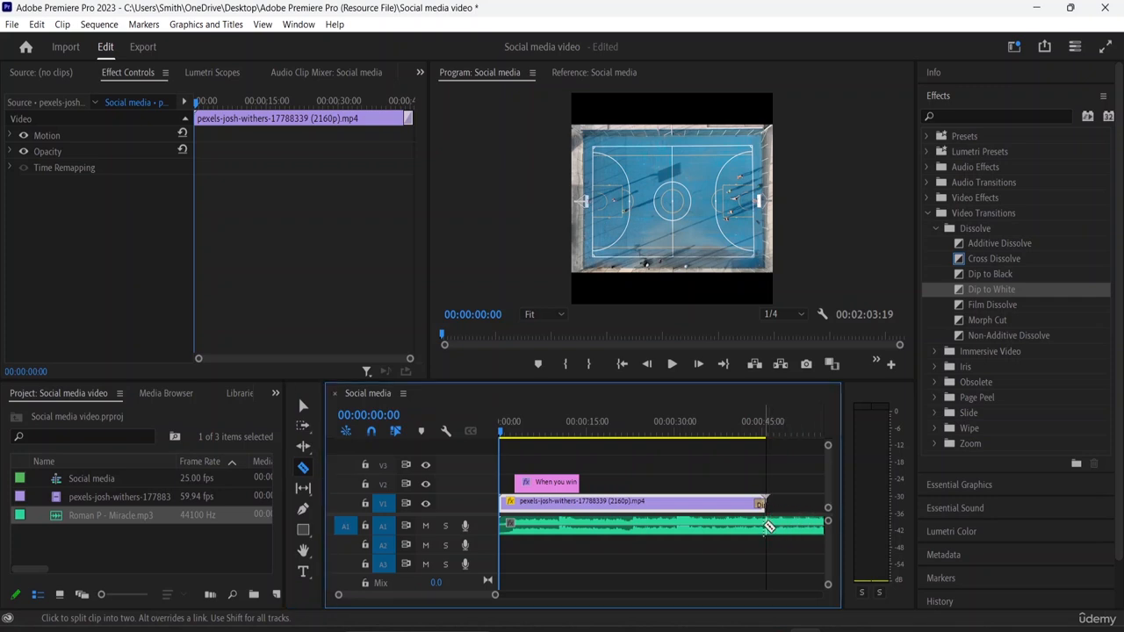
{"action": "left_click", "coordinate": [769, 526]}
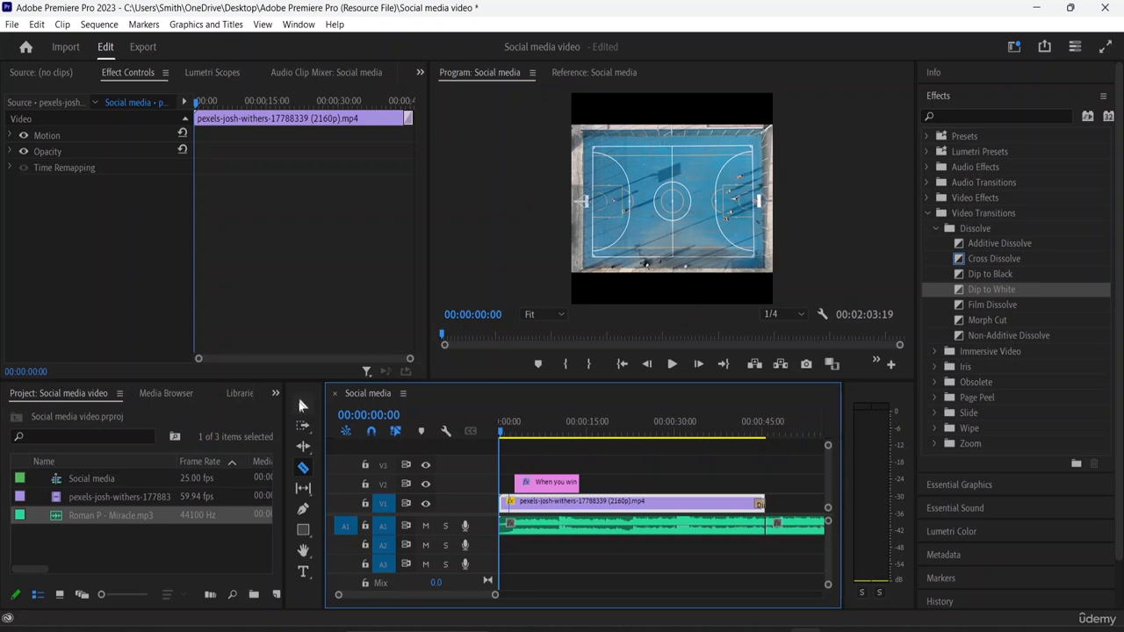
{"action": "left_click", "coordinate": [302, 406]}
{"action": "left_click", "coordinate": [796, 527]}
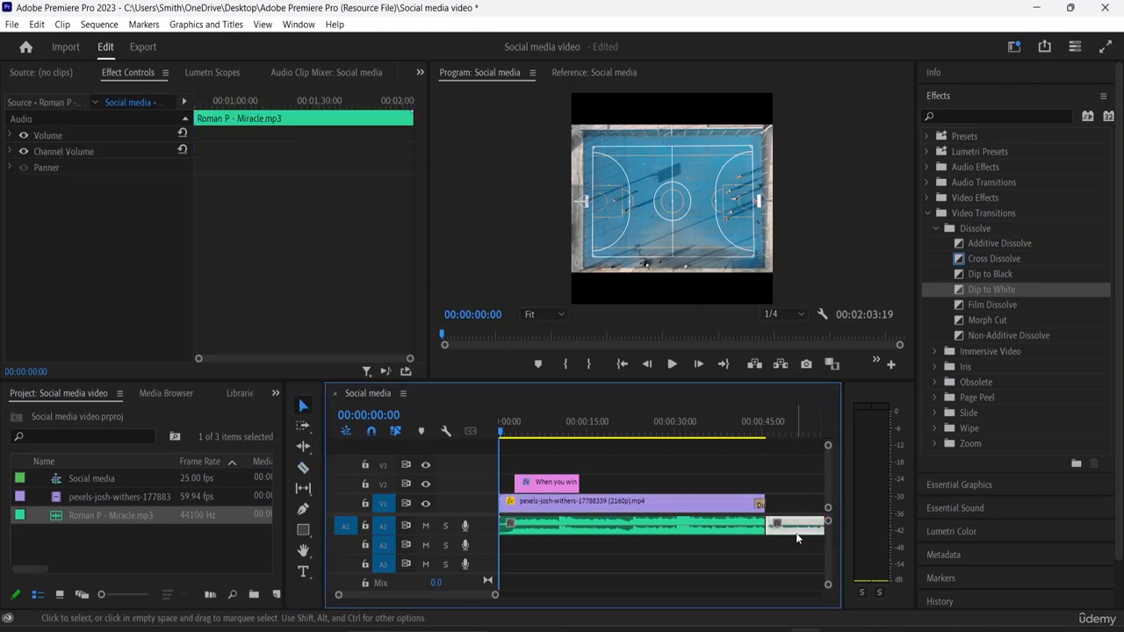
{"action": "key", "text": "Delete"}
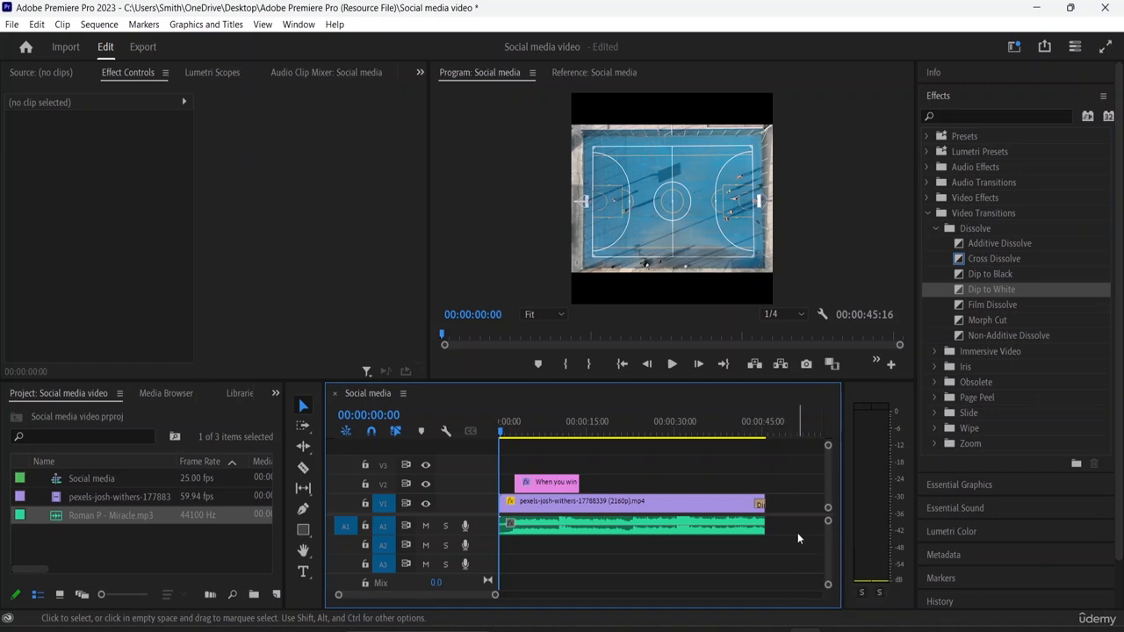
{"action": "key", "text": "space"}
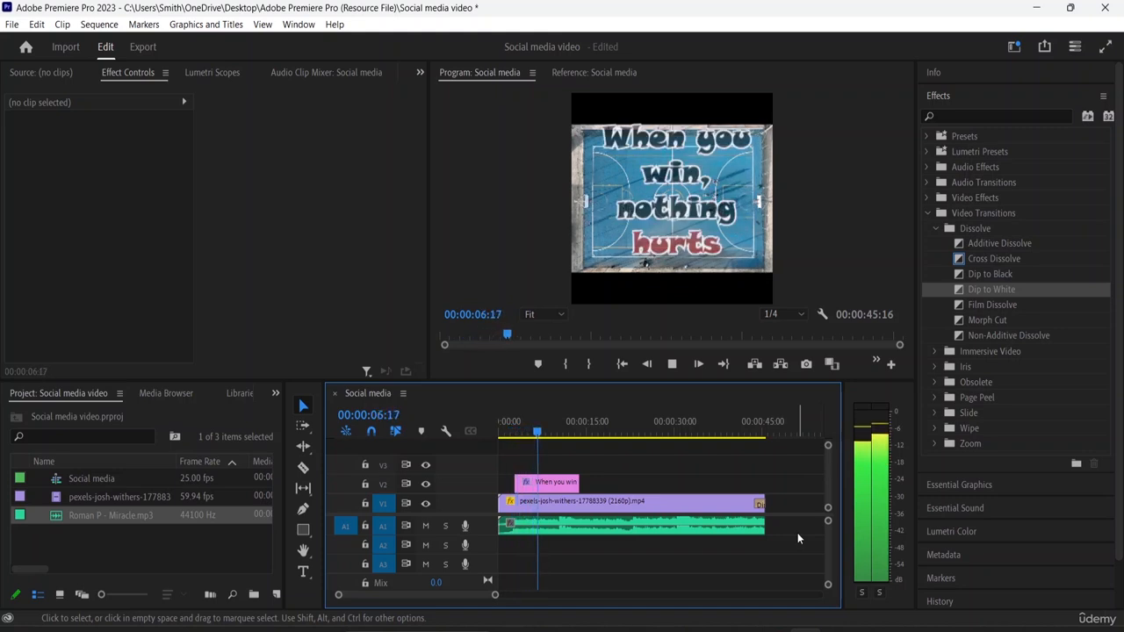
{"action": "key", "text": "space"}
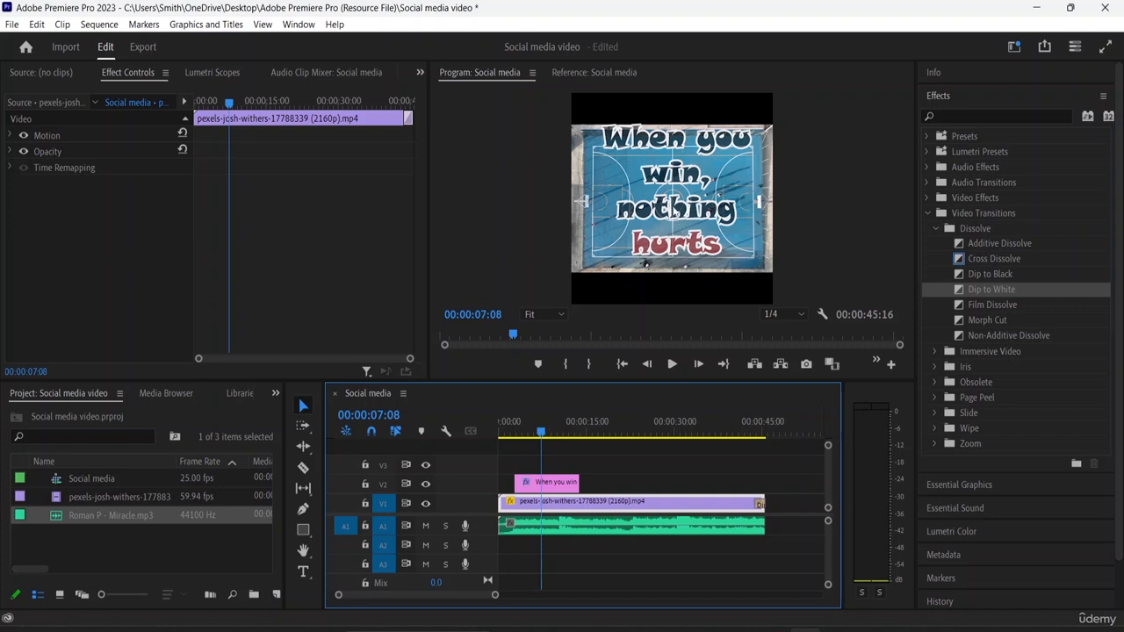
- Select the "When you win, nothing hurts" text graphic and expand its video Motion properties
{"action": "left_click", "coordinate": [677, 212]}
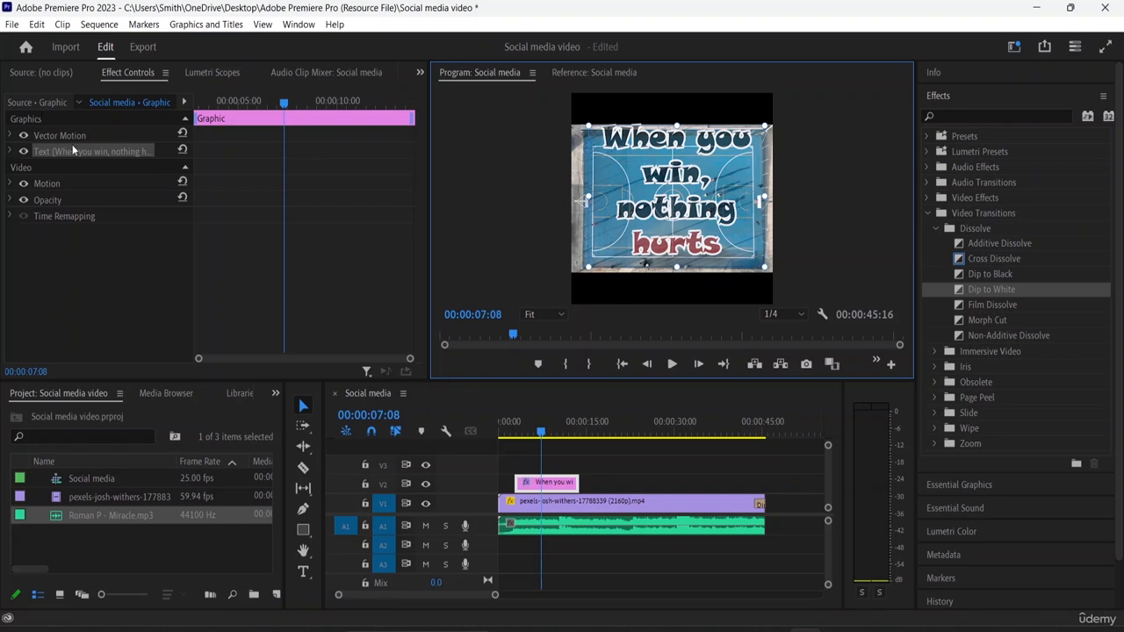
{"action": "left_click", "coordinate": [7, 152]}
{"action": "left_click", "coordinate": [11, 152]}
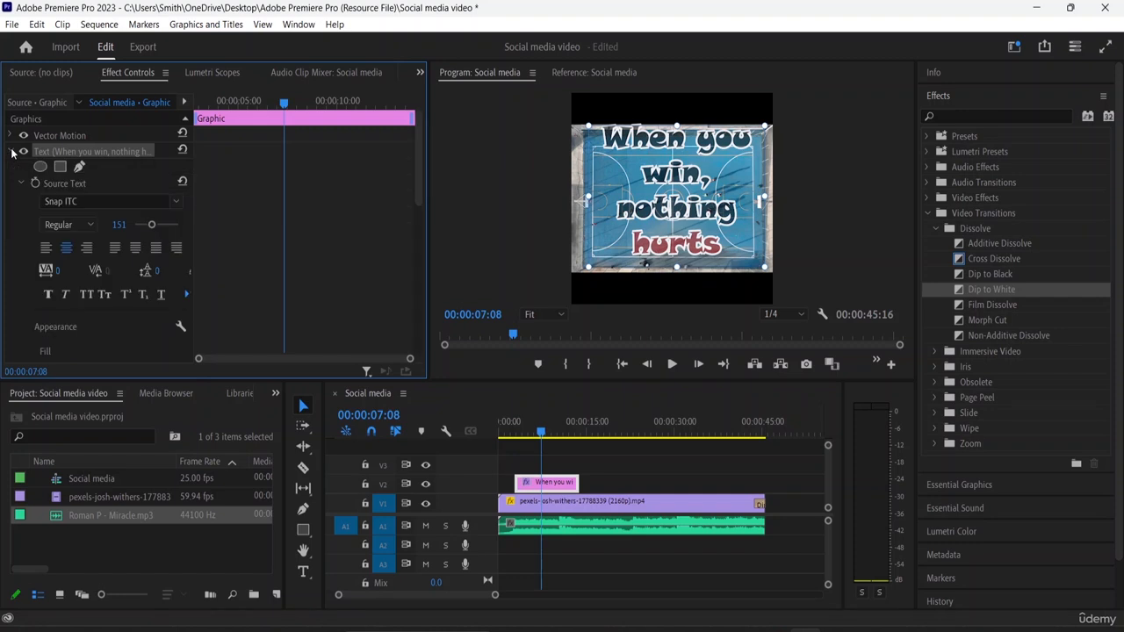
{"action": "left_click", "coordinate": [12, 152]}
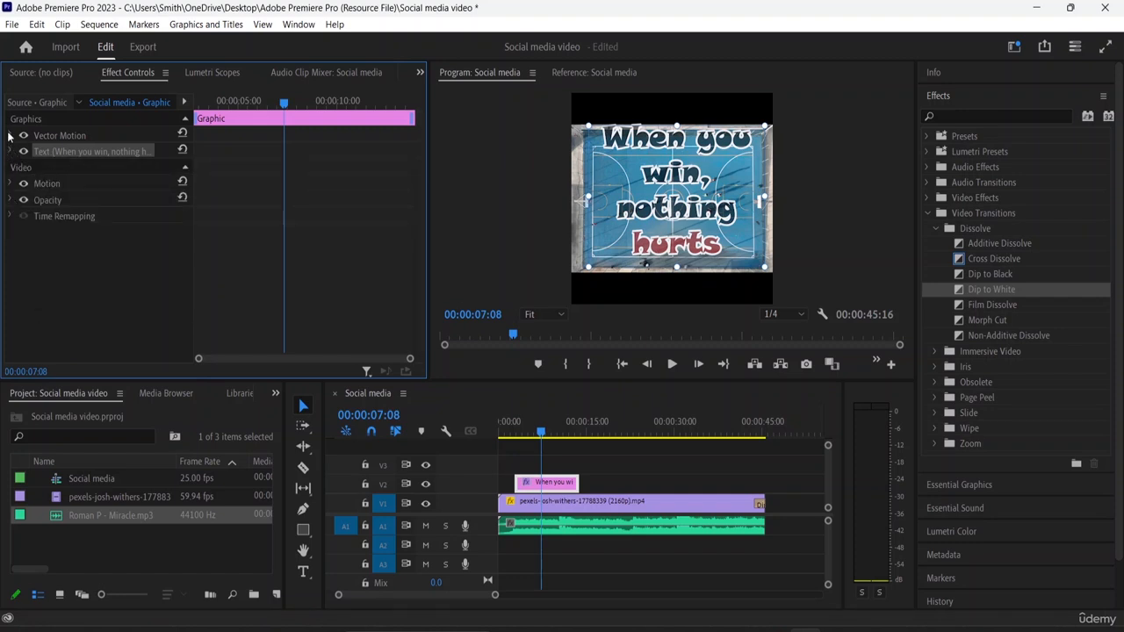
{"action": "left_click", "coordinate": [10, 184]}
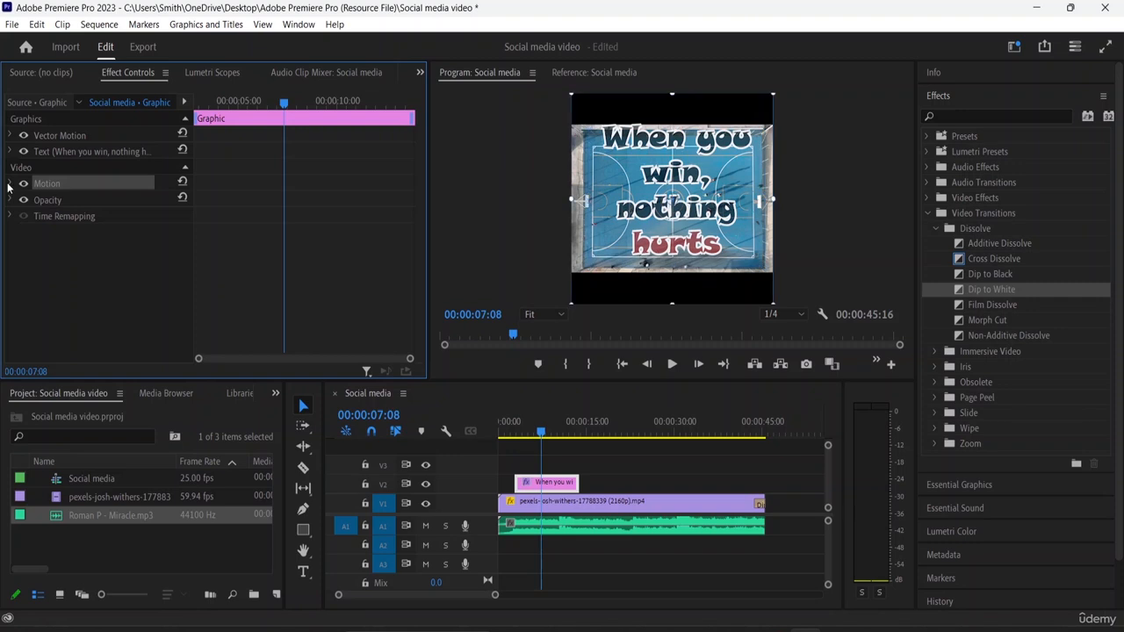
{"action": "left_click", "coordinate": [9, 186]}
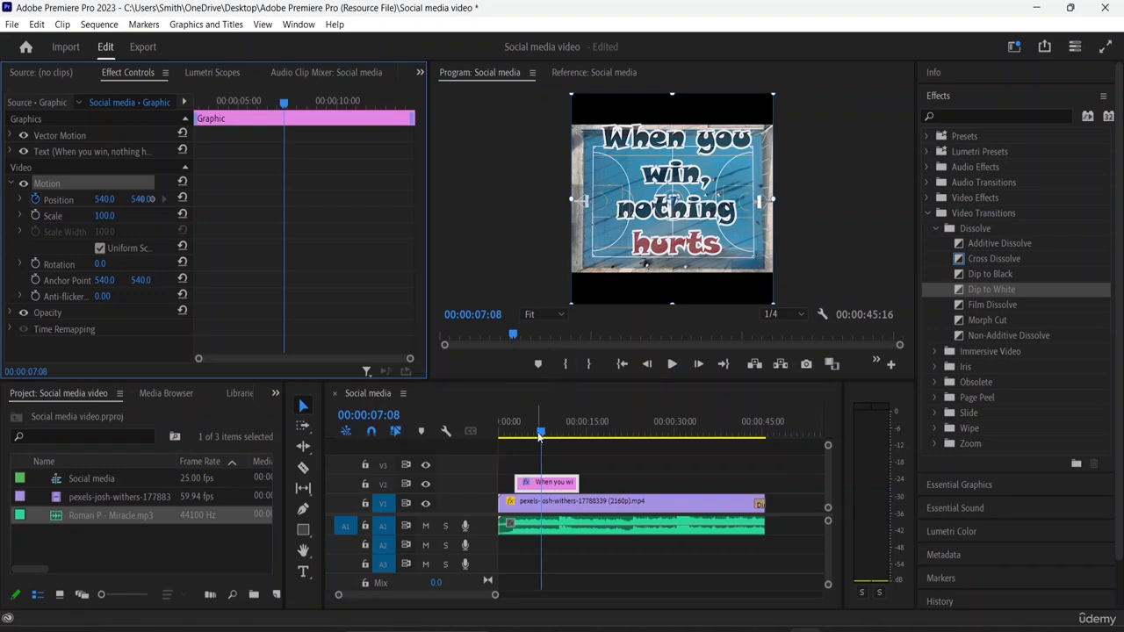
- Try to animate the text graphic with a Position keyframe at 00:00:05:09 and a vertical value of about -312, and undo the attempt
{"action": "left_click_drag", "start_coordinate": [539, 436], "coordinate": [516, 435]}
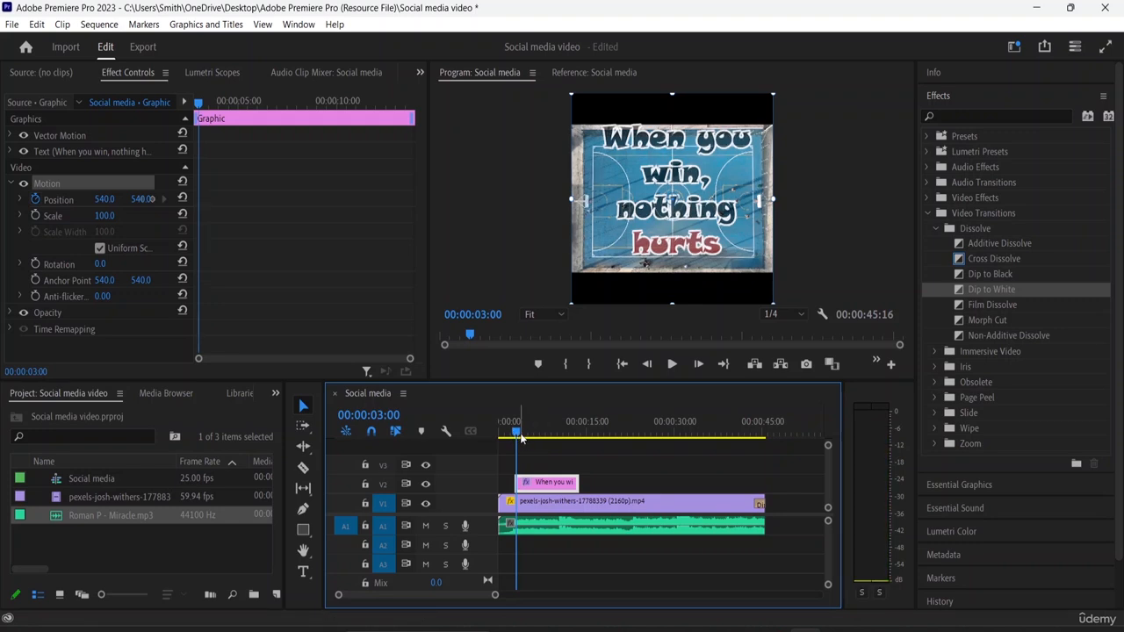
{"action": "mouse_move", "coordinate": [515, 432]}
{"action": "left_mouse_down"}
{"action": "mouse_move", "coordinate": [539, 436]}
{"action": "mouse_move", "coordinate": [529, 436]}
{"action": "left_mouse_up"}
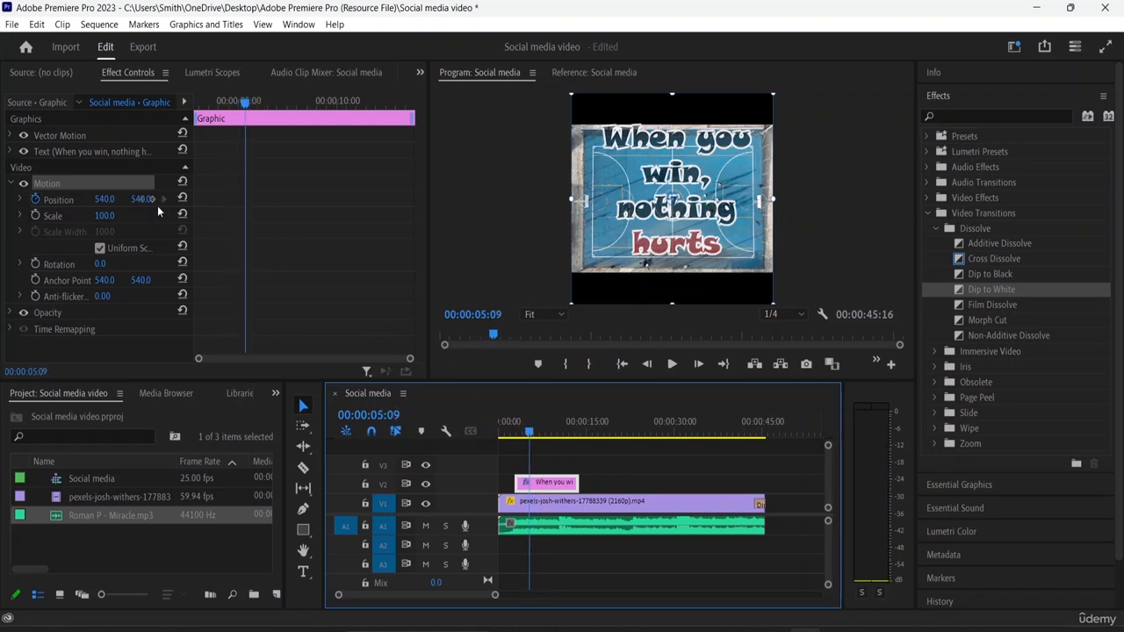
{"action": "left_click", "coordinate": [35, 201]}
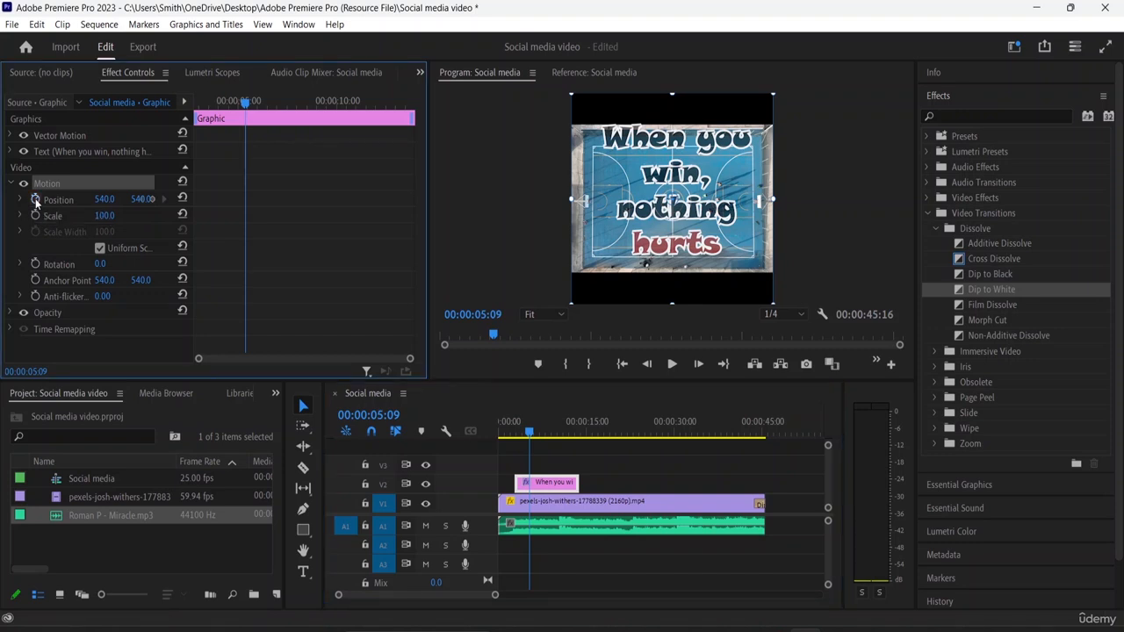
{"action": "left_click", "coordinate": [60, 202]}
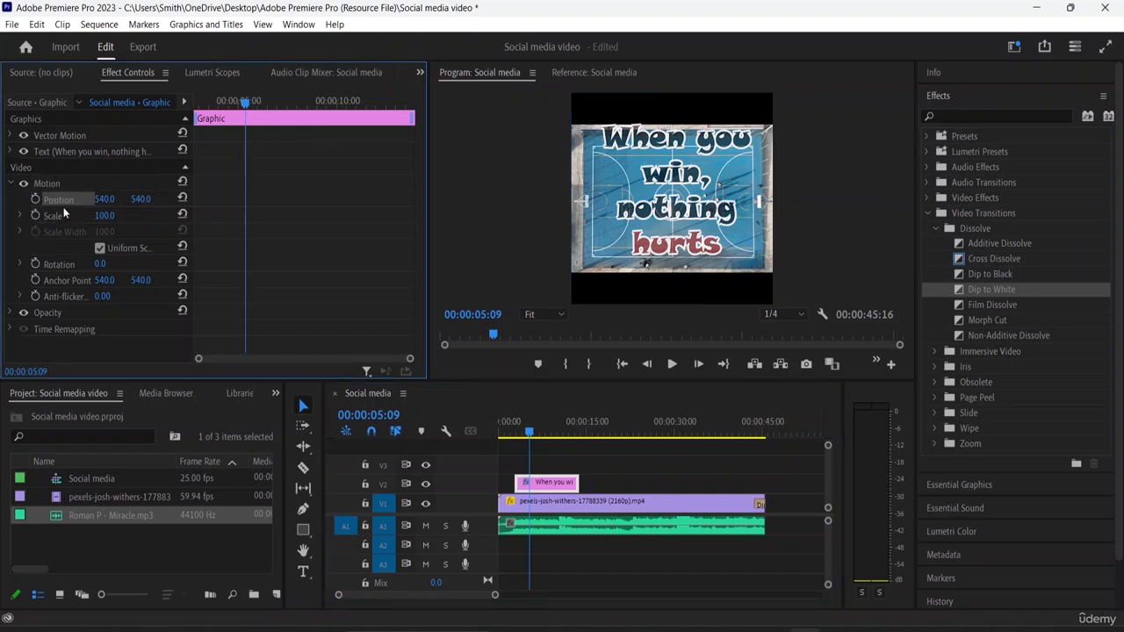
{"action": "left_click", "coordinate": [35, 200]}
{"action": "left_click_drag", "start_coordinate": [142, 199], "coordinate": [0, 199]}
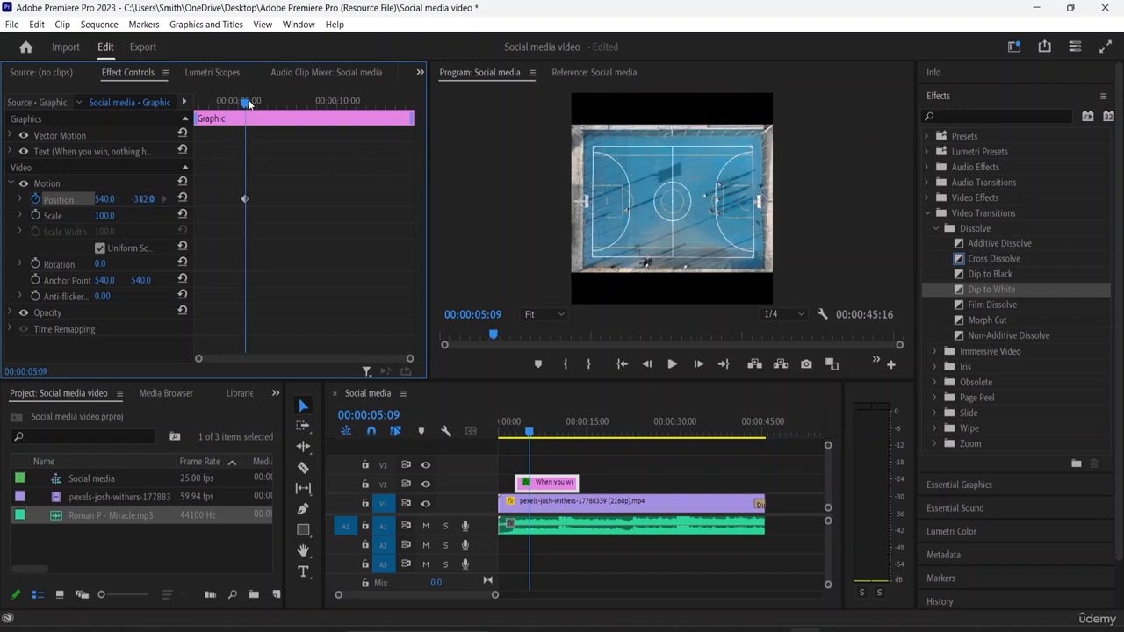
{"action": "left_click_drag", "start_coordinate": [243, 103], "coordinate": [198, 122]}
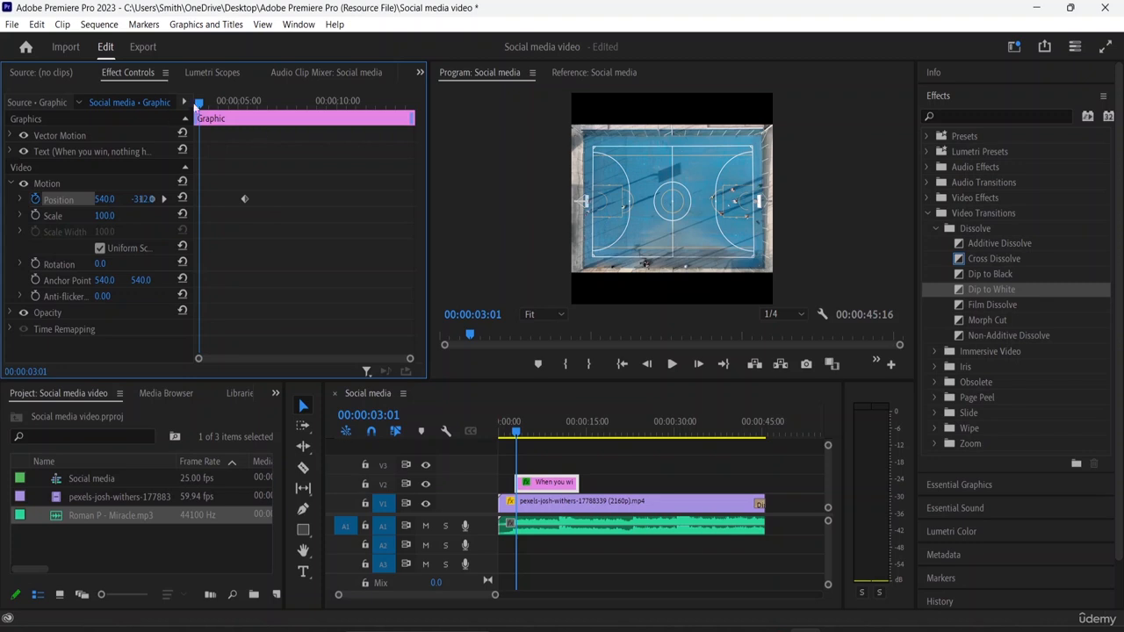
{"action": "left_click_drag", "start_coordinate": [199, 105], "coordinate": [245, 134]}
{"action": "left_click", "coordinate": [182, 198]}
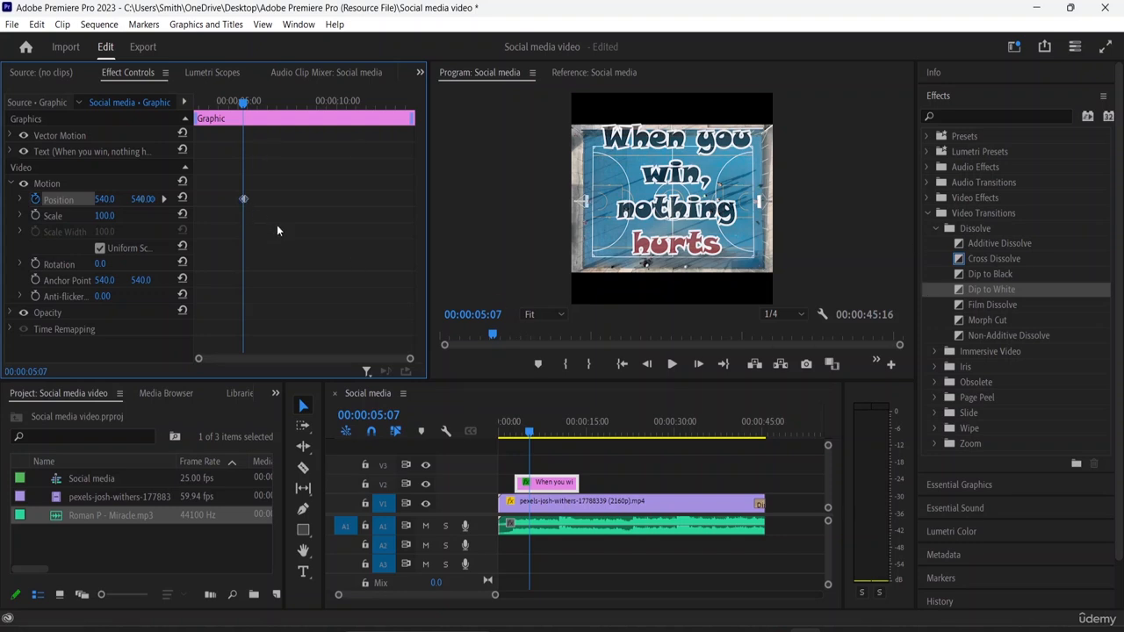
{"action": "key", "text": "ctrl+z"}
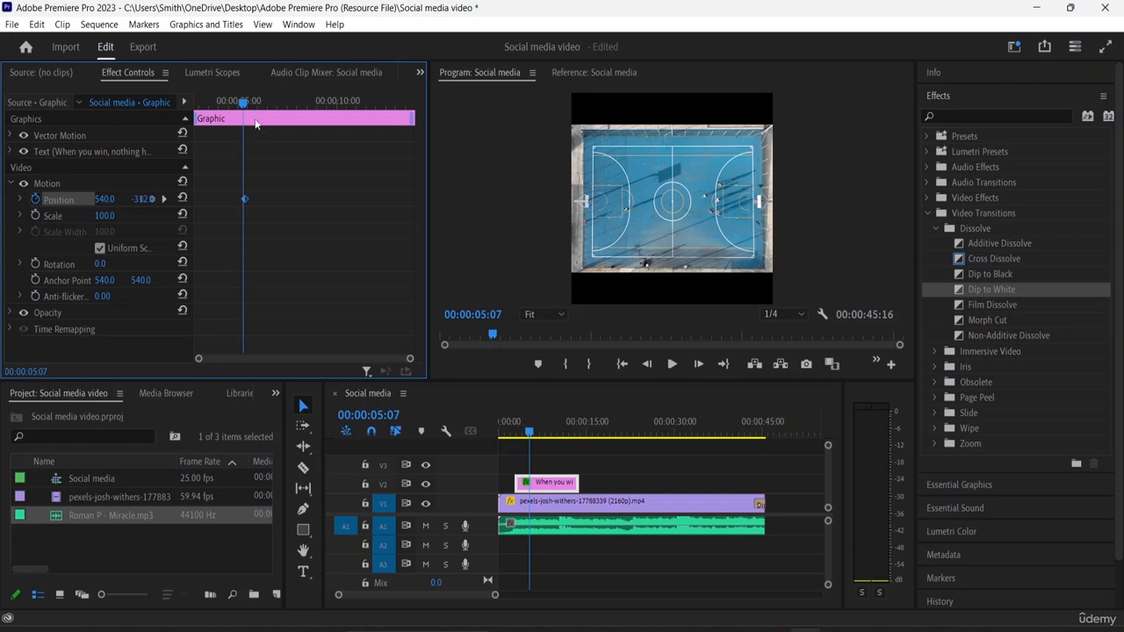
{"action": "key", "text": "ctrl+z"}
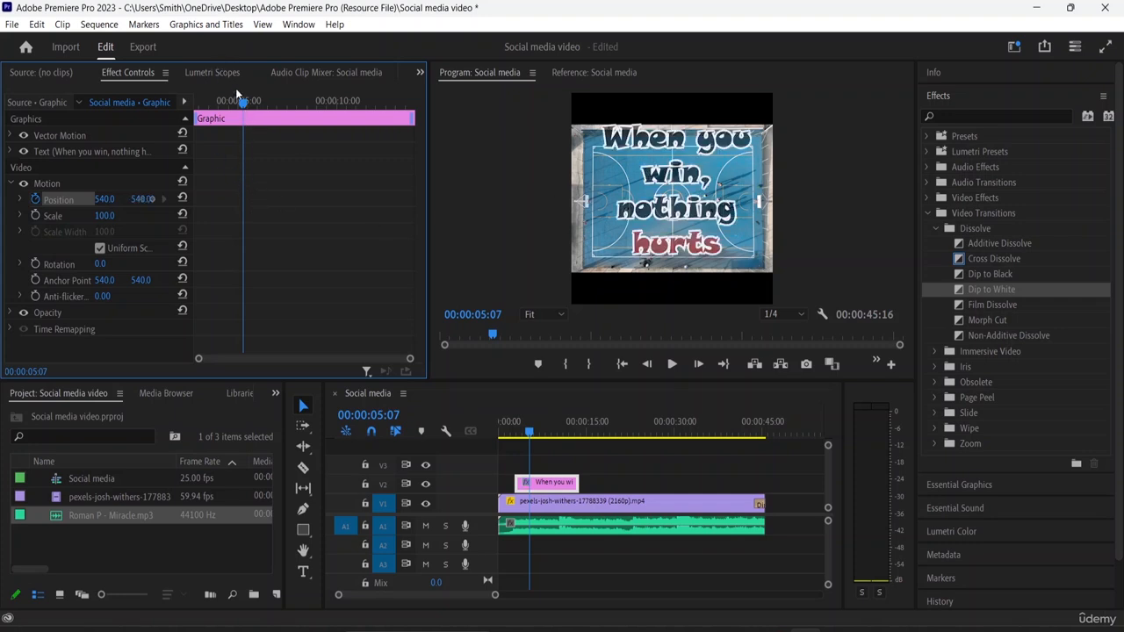
- Keyframe the text graphic's Position at 00:00:05:10, and set its vertical value to about -299 at 00:00:03:02
{"action": "left_click_drag", "start_coordinate": [243, 102], "coordinate": [247, 102]}
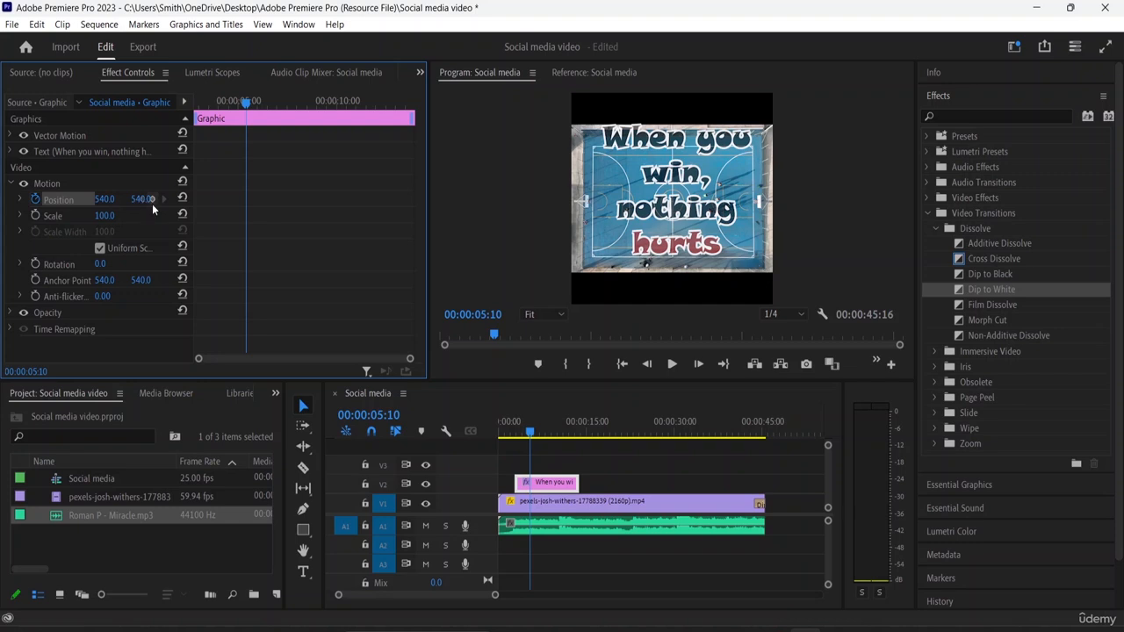
{"action": "left_click", "coordinate": [35, 200]}
{"action": "left_click_drag", "start_coordinate": [245, 103], "coordinate": [200, 101]}
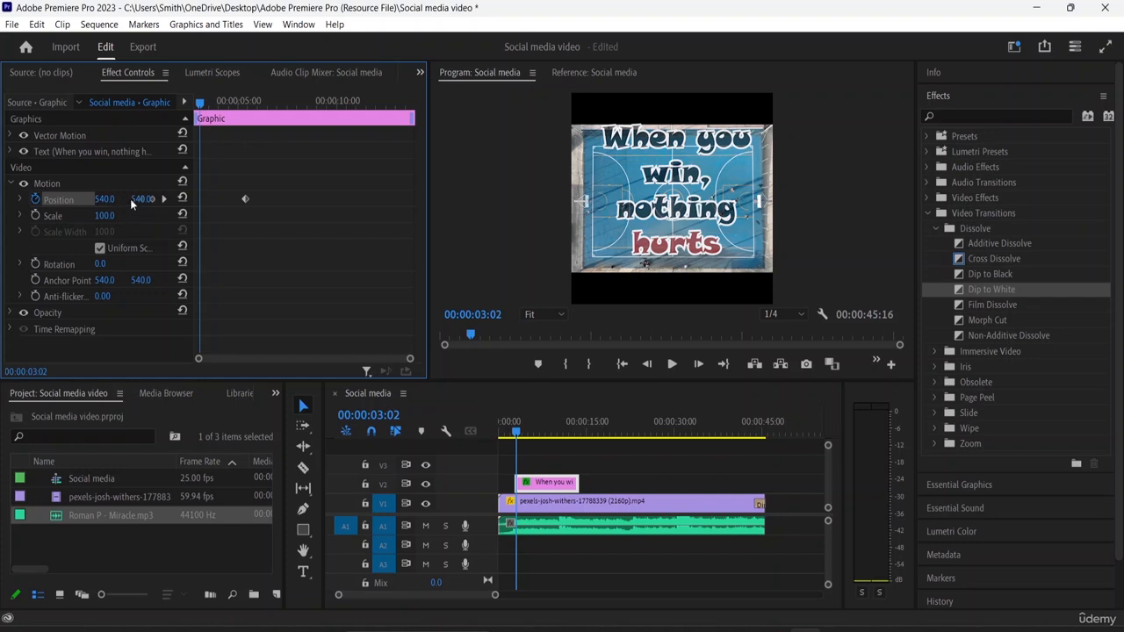
{"action": "left_click_drag", "start_coordinate": [138, 202], "coordinate": [24, 203]}
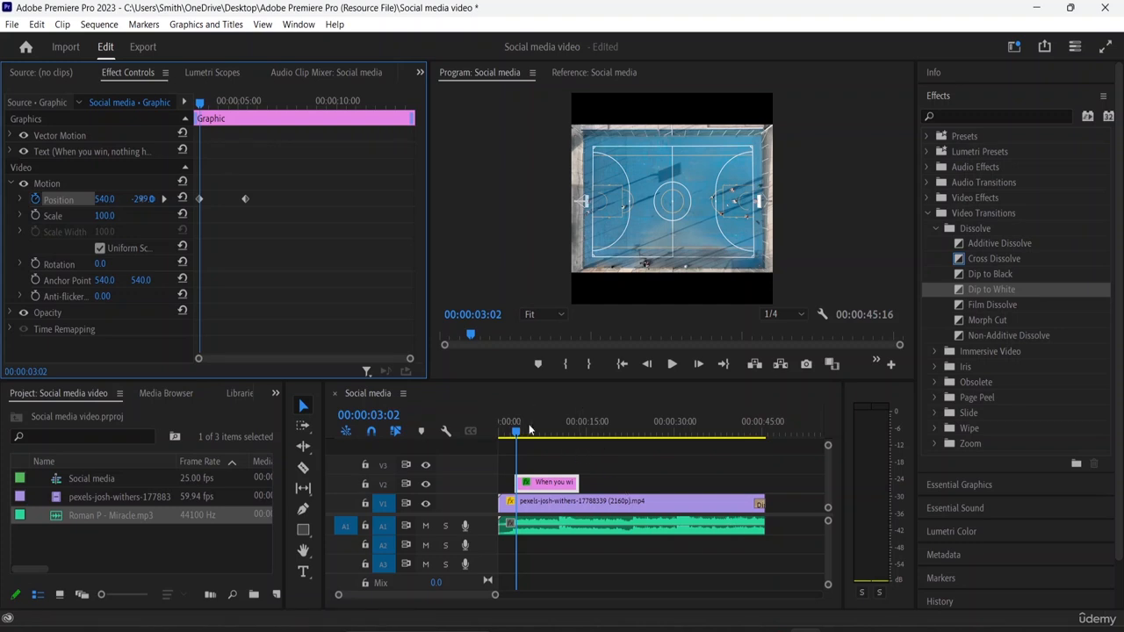
- Play the sequence from its start to check the text's entrance animation
{"action": "left_click_drag", "start_coordinate": [518, 433], "coordinate": [494, 422]}
{"action": "left_click", "coordinate": [494, 423]}
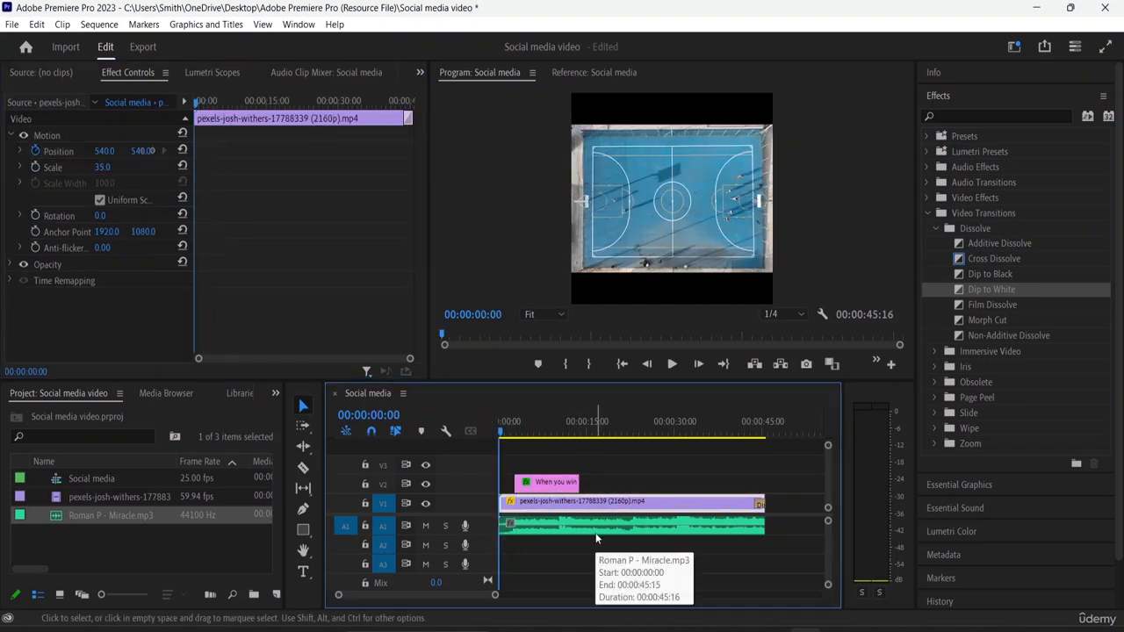
{"action": "key", "text": "space"}
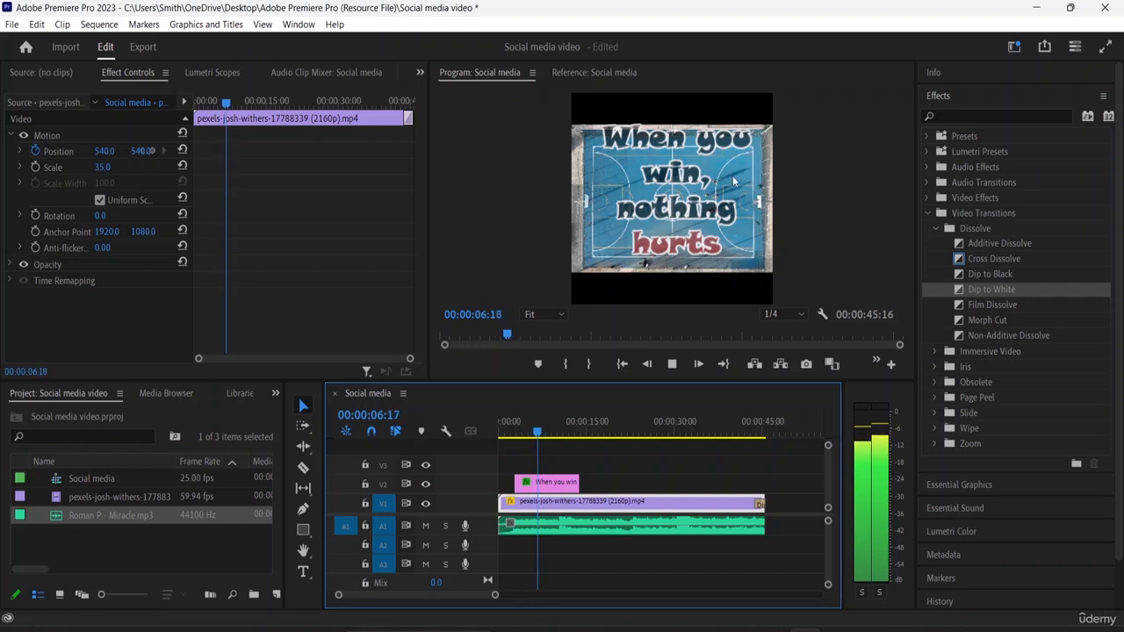
{"action": "key", "text": "space"}
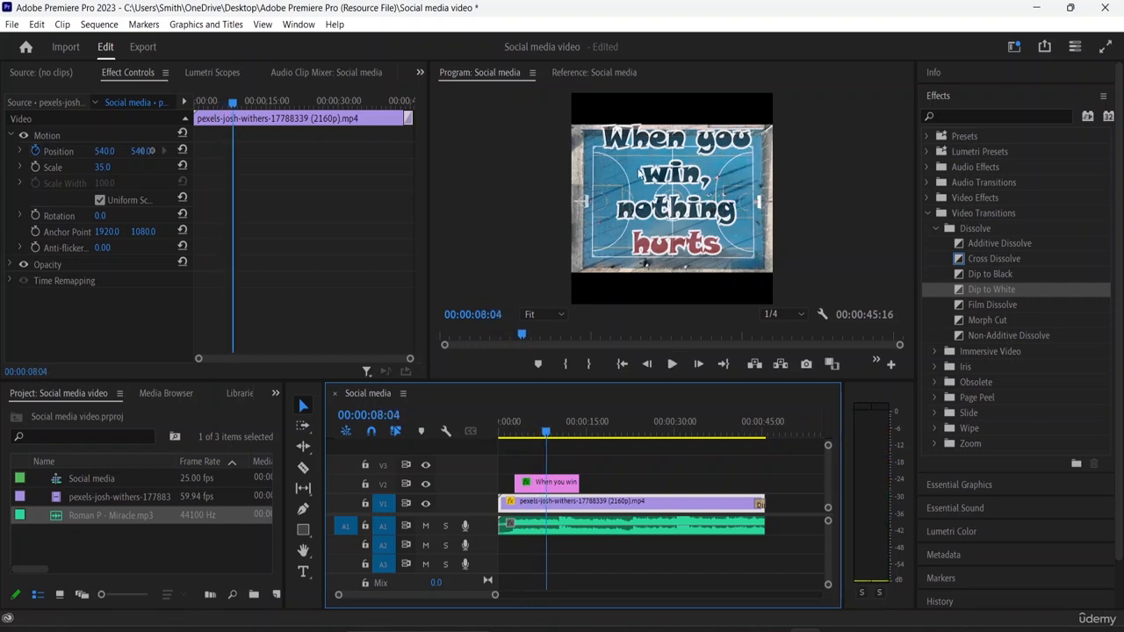
- Apply the Cross Dissolve transition to the end of the text graphic on track V2
{"action": "left_click", "coordinate": [572, 481]}
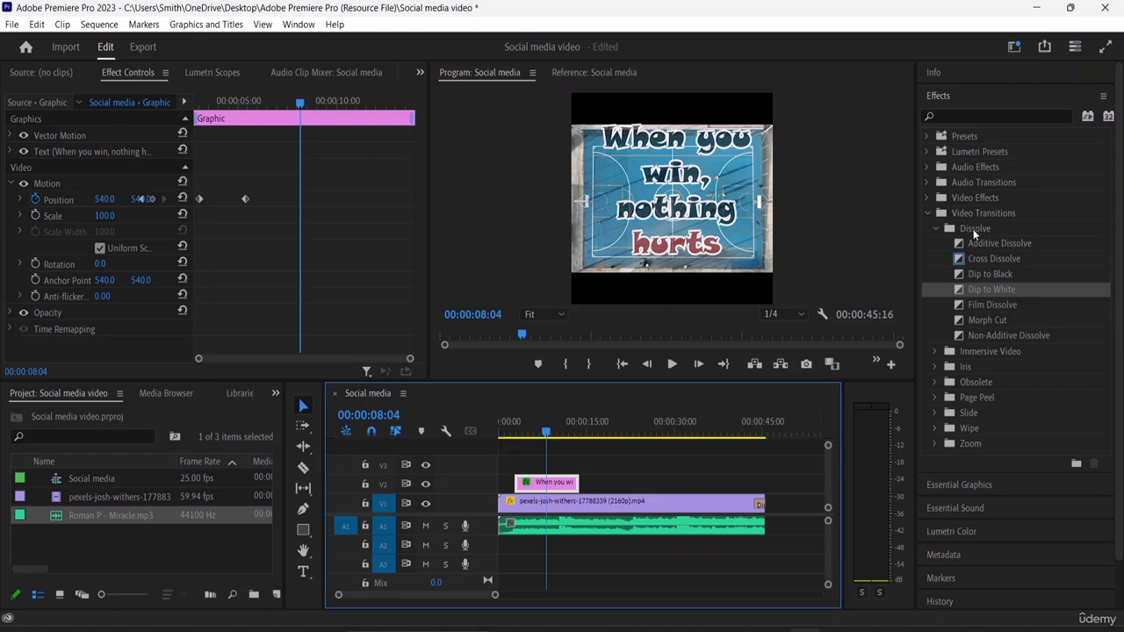
{"action": "left_click", "coordinate": [979, 261]}
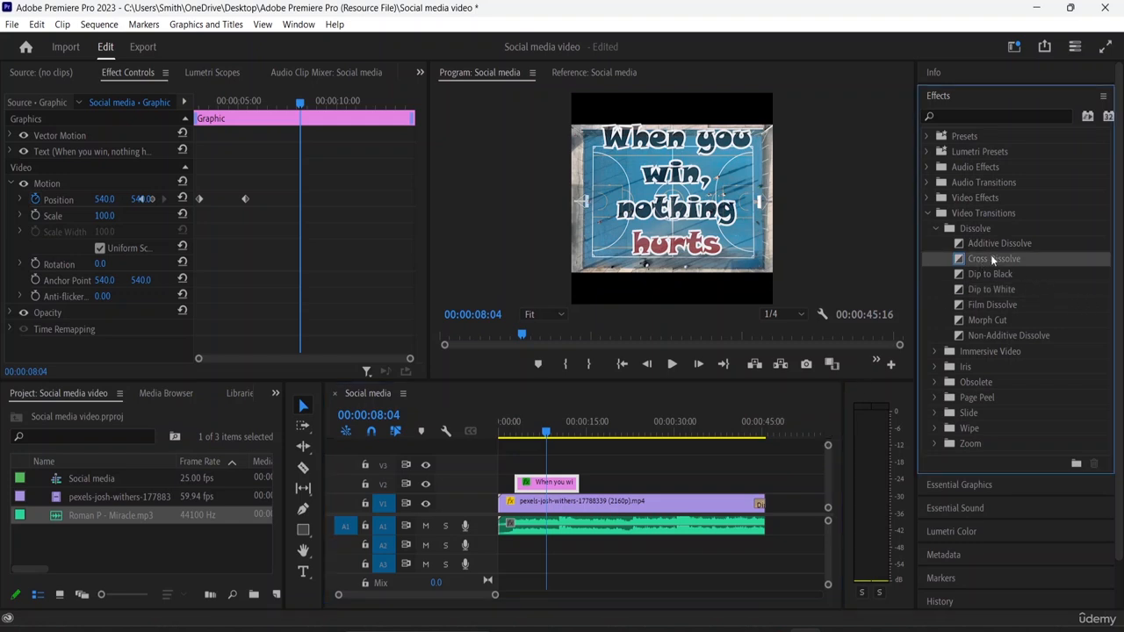
{"action": "left_click_drag", "start_coordinate": [986, 259], "coordinate": [576, 485]}
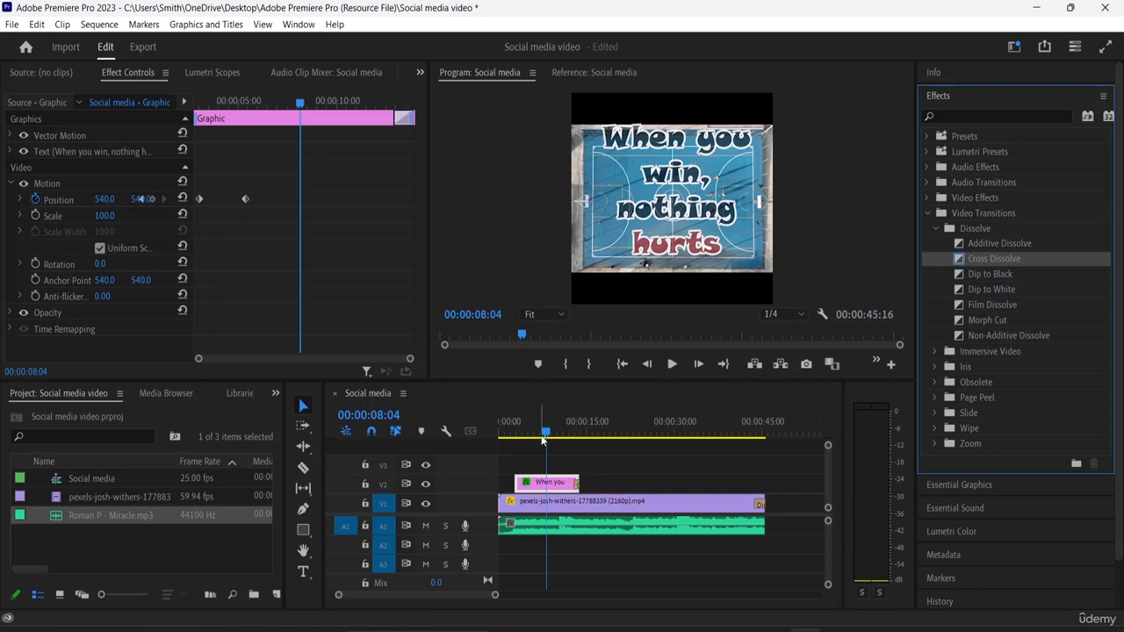
- Play the last seconds of the text graphic to check its Cross Dissolve ending
{"action": "left_click_drag", "start_coordinate": [545, 435], "coordinate": [564, 439]}
{"action": "key", "text": "space"}
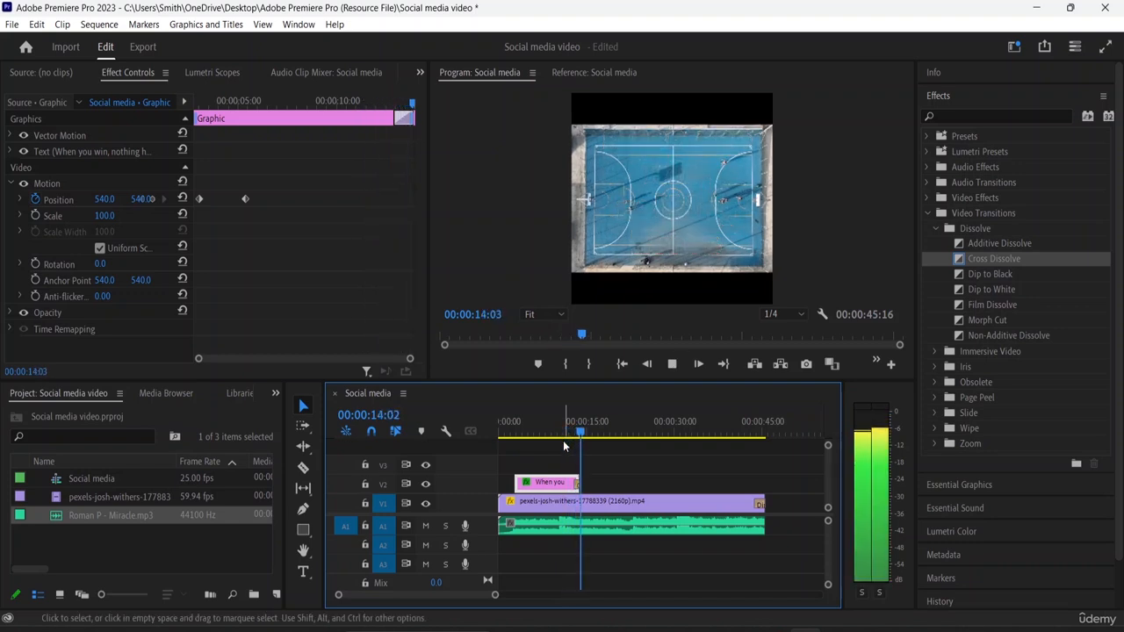
{"action": "key", "text": "space"}
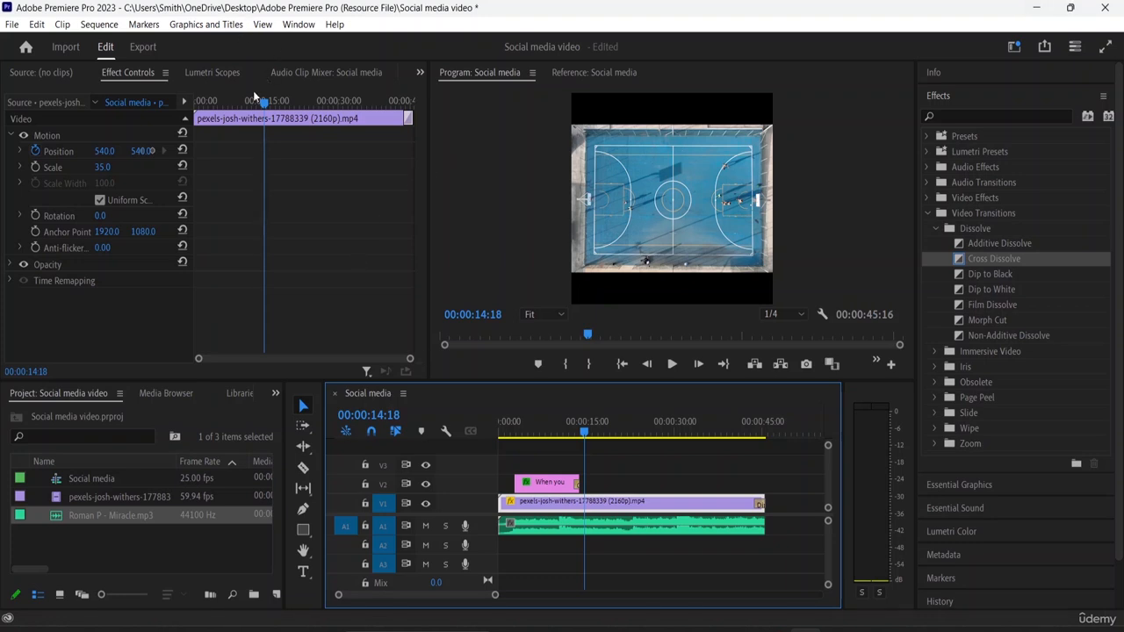
- Play the sequence from 00:00:00:00 to review how the text graphic enters over the court footage
{"action": "left_click_drag", "start_coordinate": [263, 102], "coordinate": [173, 99]}
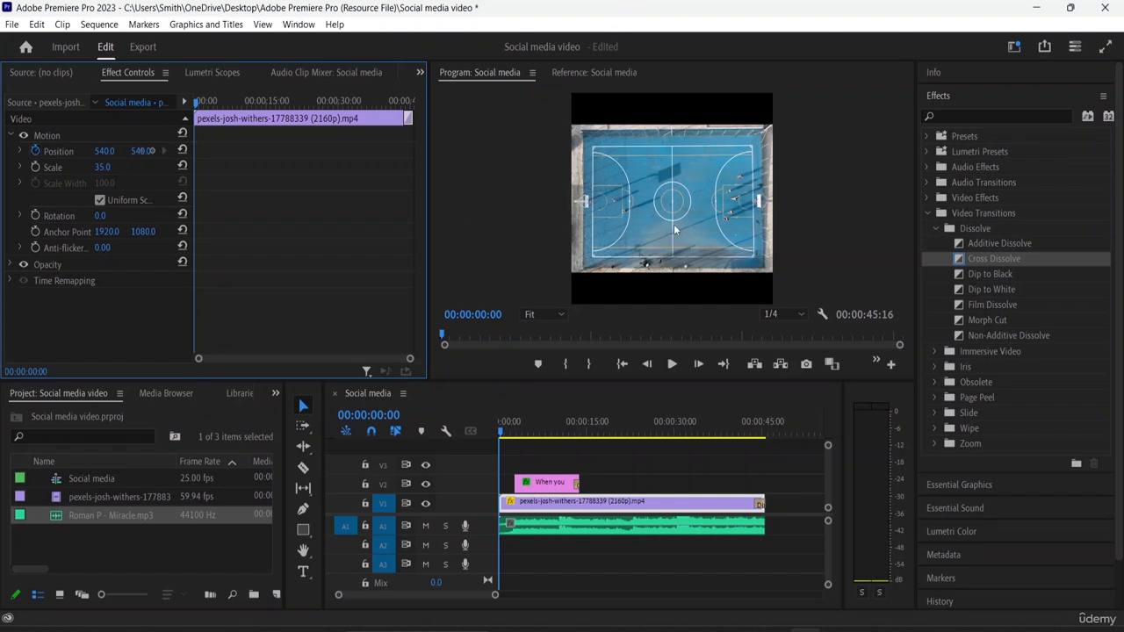
{"action": "key", "text": "space"}
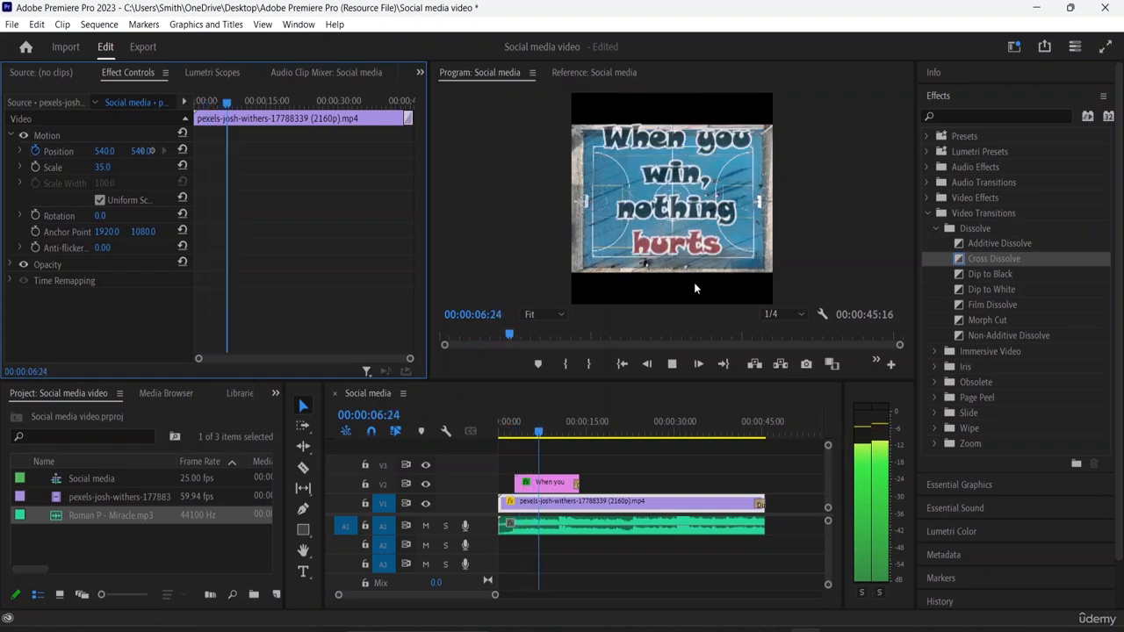
{"action": "key", "text": "space"}
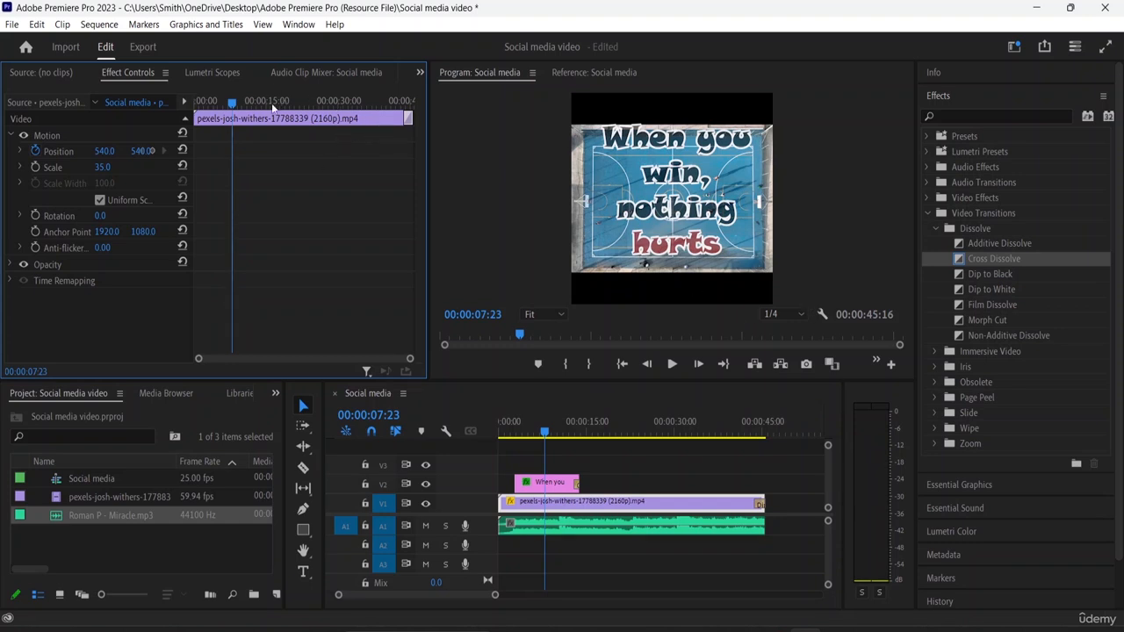
{"action": "key", "text": "Home"}
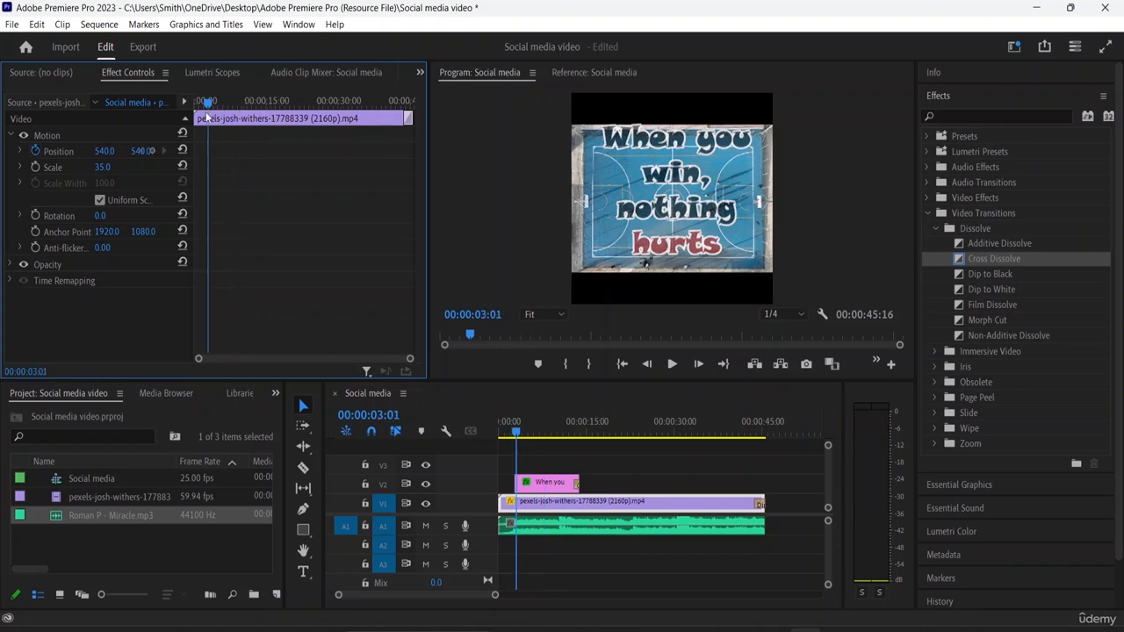
{"action": "left_click_drag", "start_coordinate": [173, 113], "coordinate": [210, 120]}
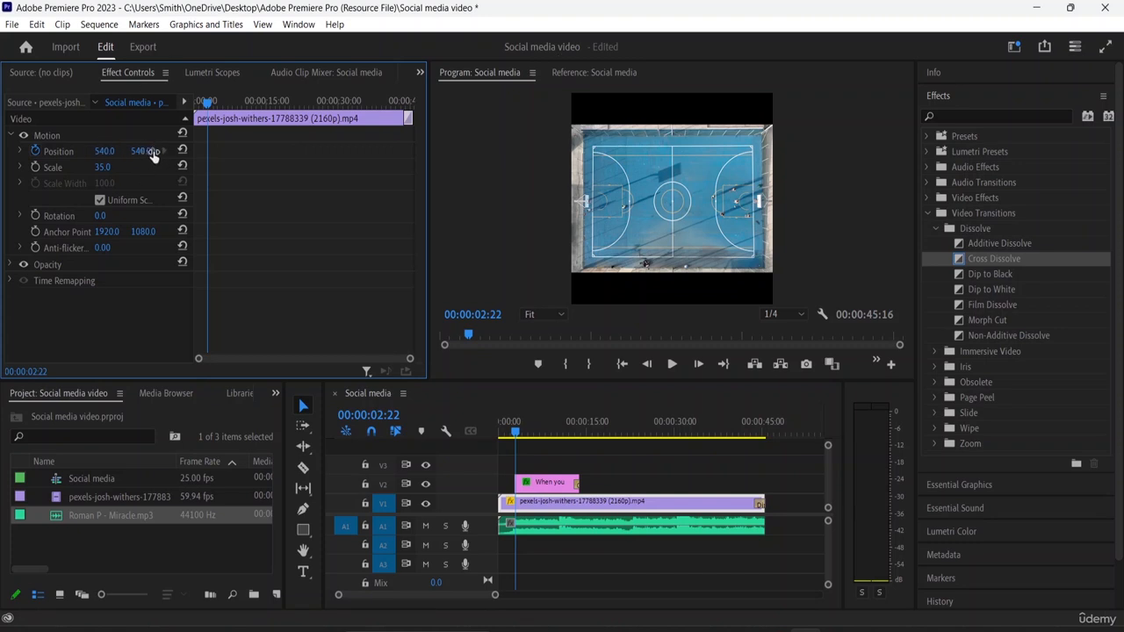
{"action": "left_click", "coordinate": [20, 151]}
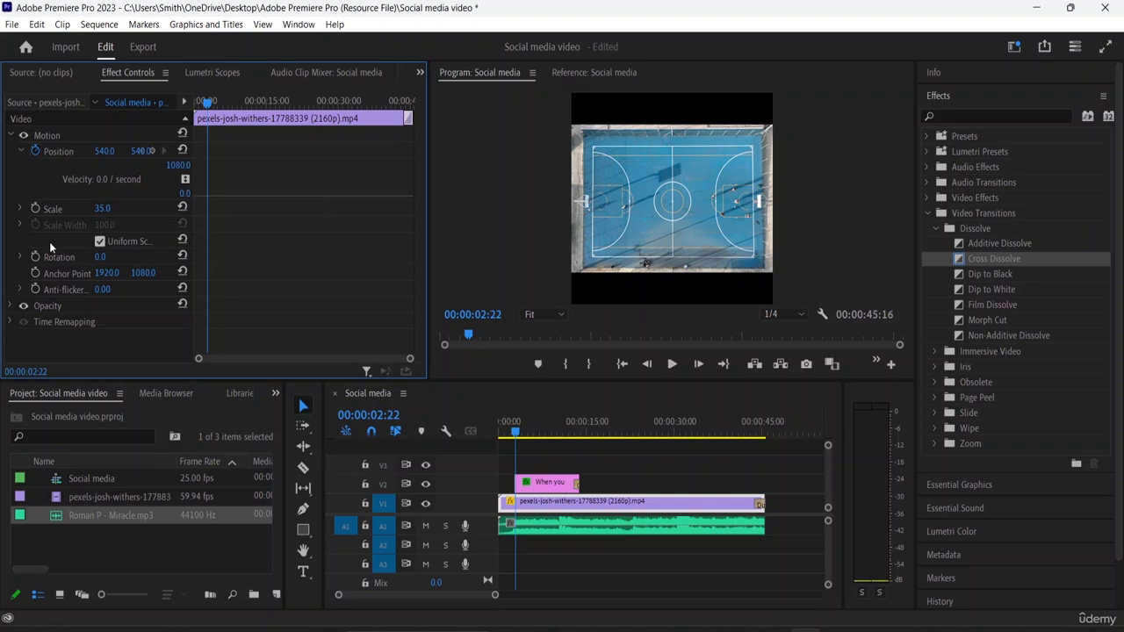
{"action": "left_click", "coordinate": [150, 152]}
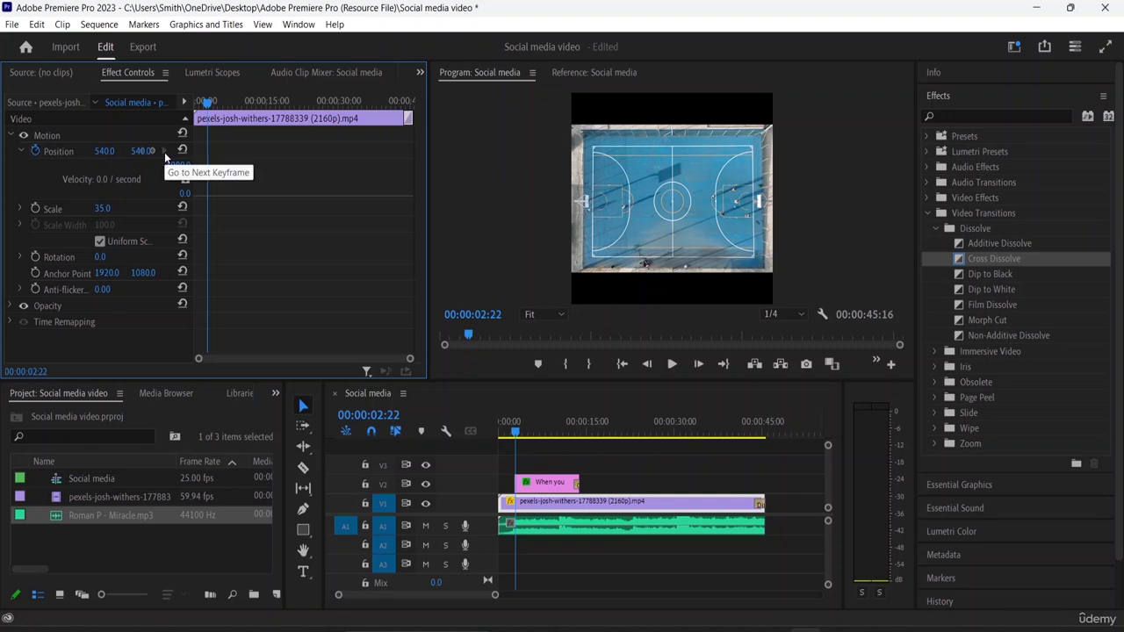
{"action": "left_click", "coordinate": [159, 151]}
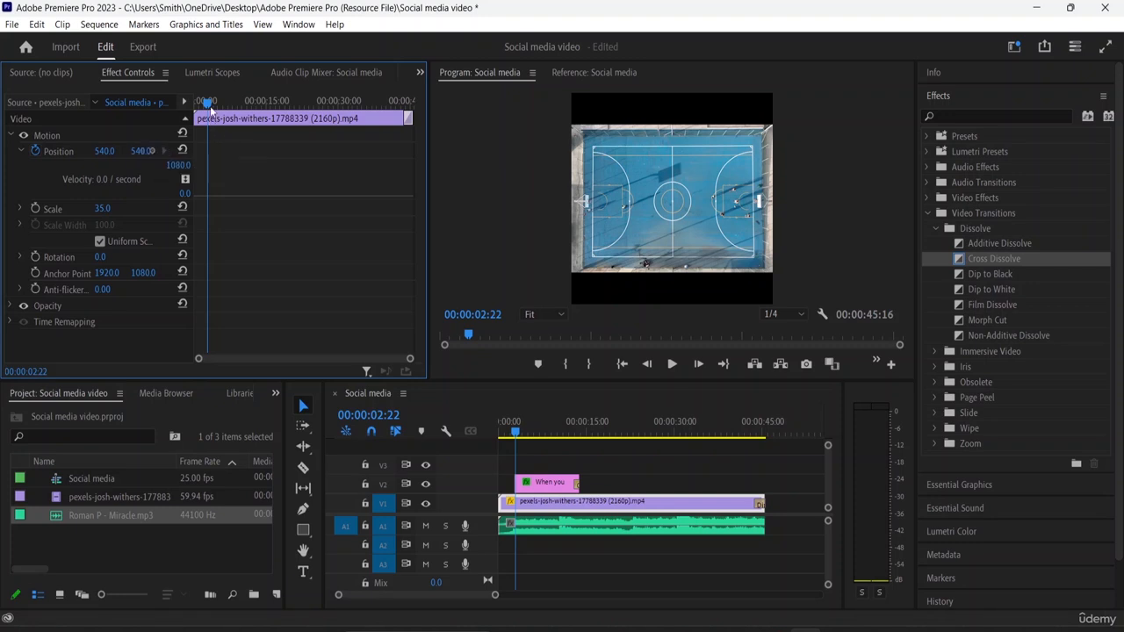
{"action": "key", "text": "Home"}
{"action": "left_click_drag", "start_coordinate": [204, 114], "coordinate": [131, 140]}
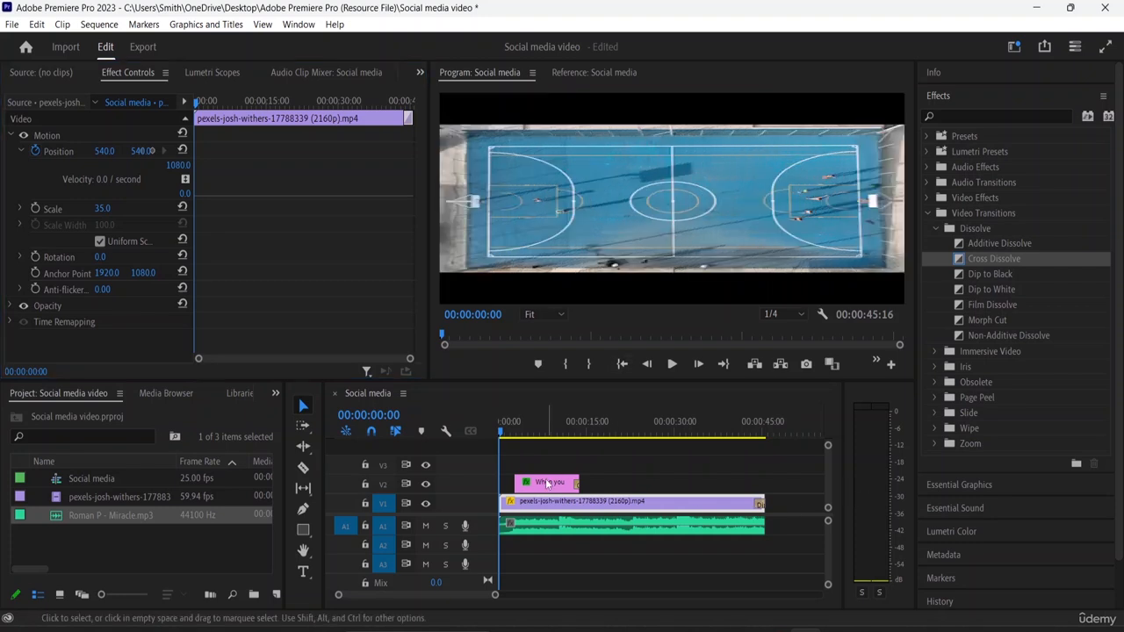
- Move the text graphic's second Position keyframe closer to the first, and play the entrance to check its faster speed
{"action": "left_click", "coordinate": [547, 483]}
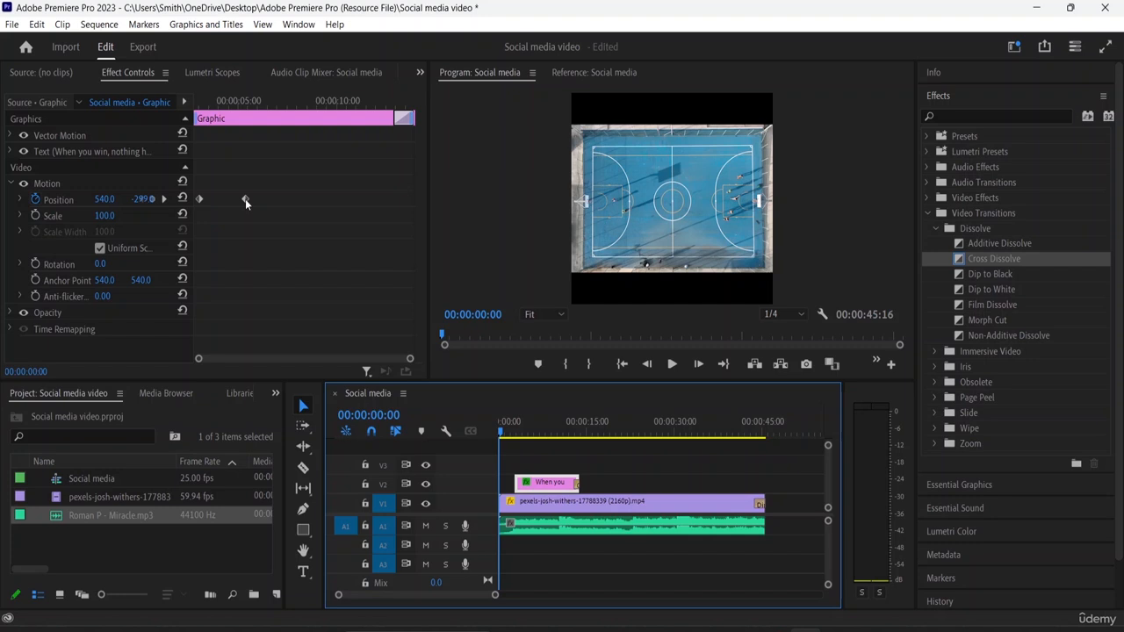
{"action": "left_click_drag", "start_coordinate": [245, 199], "coordinate": [220, 200]}
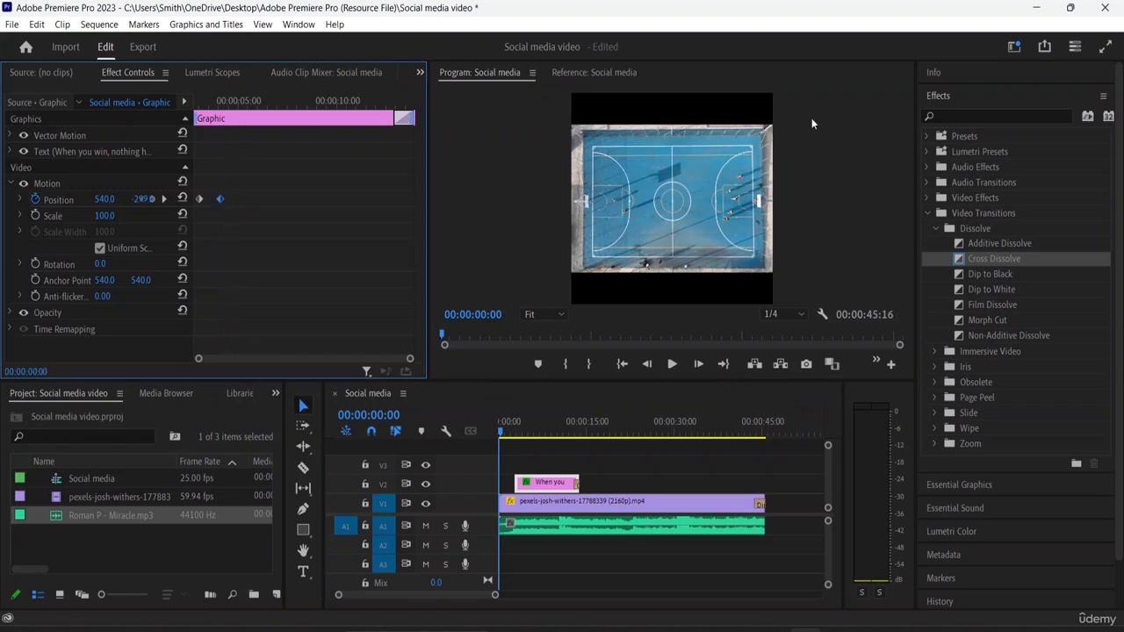
{"action": "left_click", "coordinate": [519, 437]}
{"action": "left_click_drag", "start_coordinate": [518, 445], "coordinate": [510, 442]}
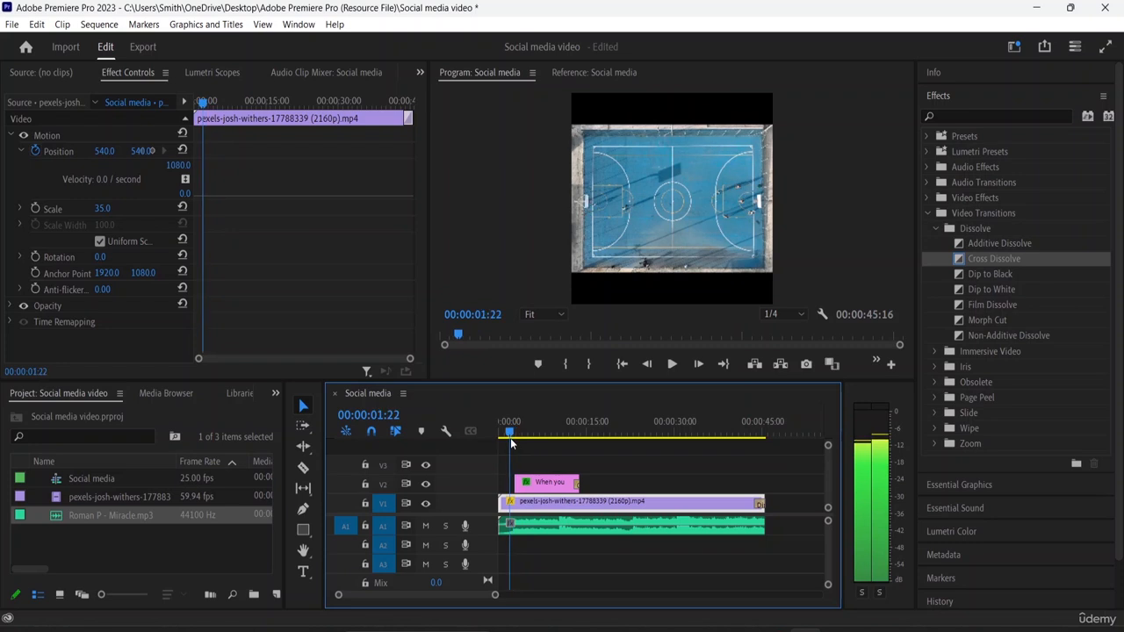
{"action": "key", "text": "space"}
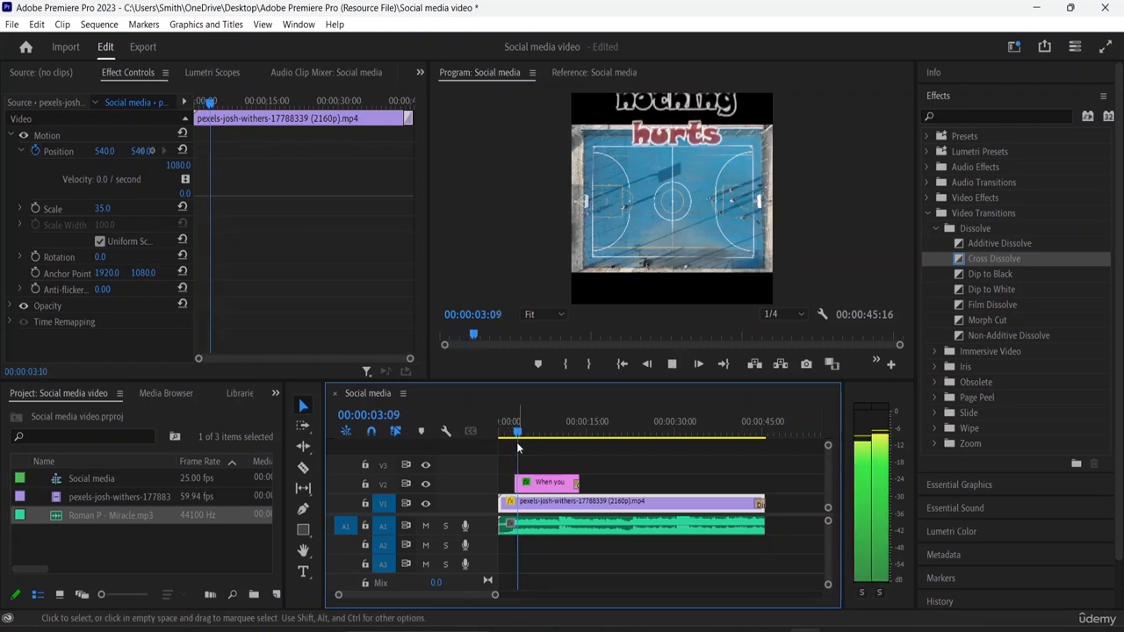
{"action": "key", "text": "space"}
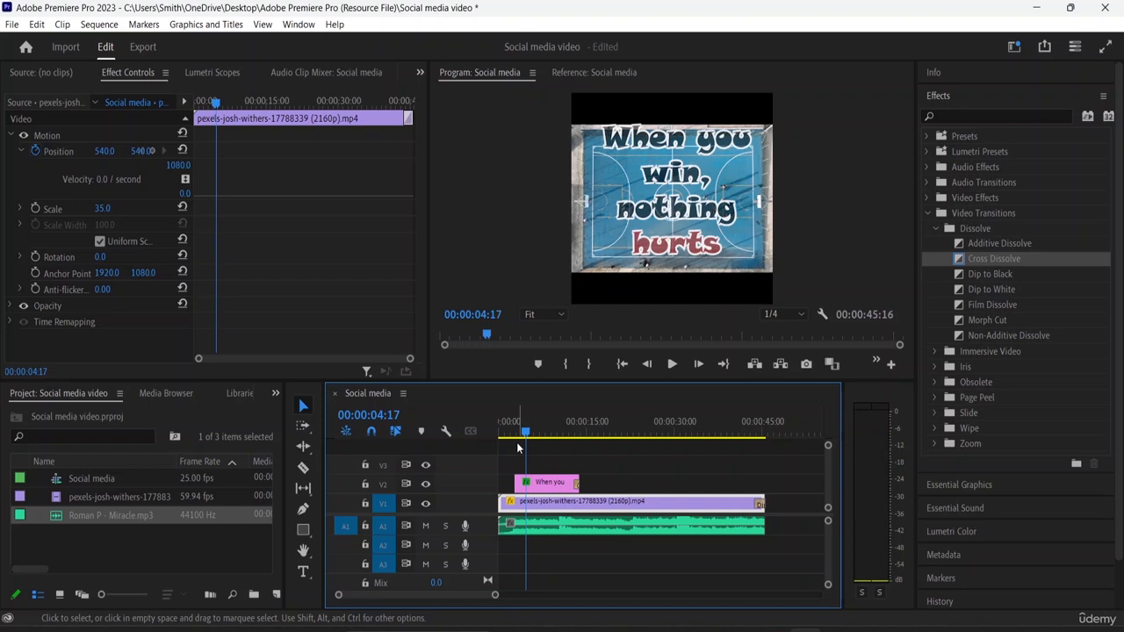
- Move the text graphic's second Position keyframe farther from the first, and play from 00:00:02:19 to check the slower entrance
{"action": "left_click", "coordinate": [550, 485]}
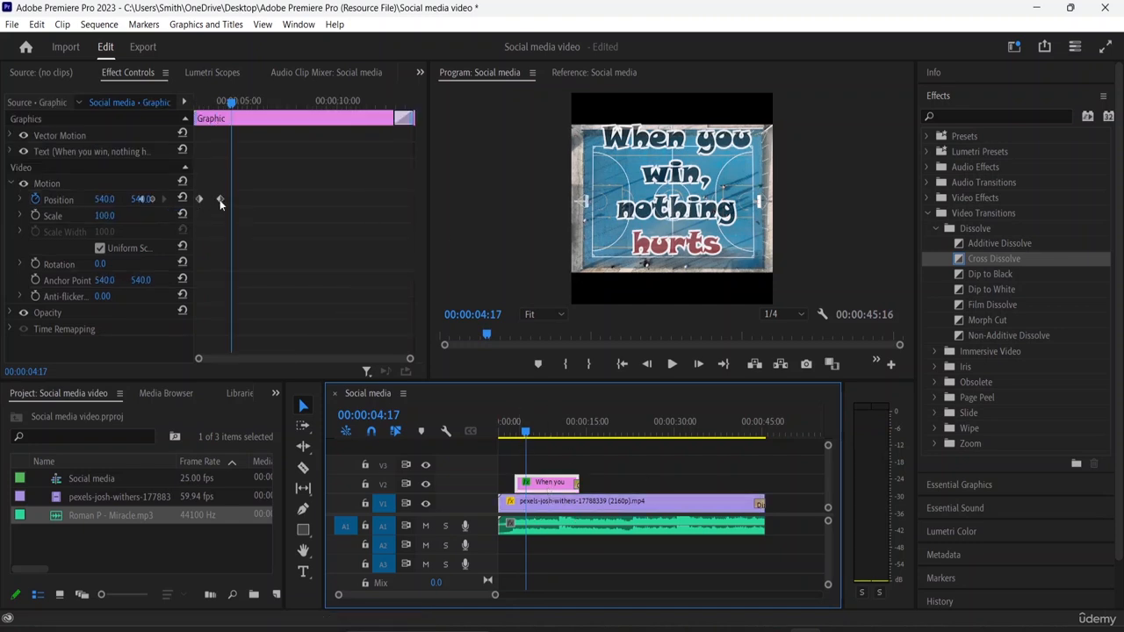
{"action": "left_click_drag", "start_coordinate": [220, 199], "coordinate": [267, 198]}
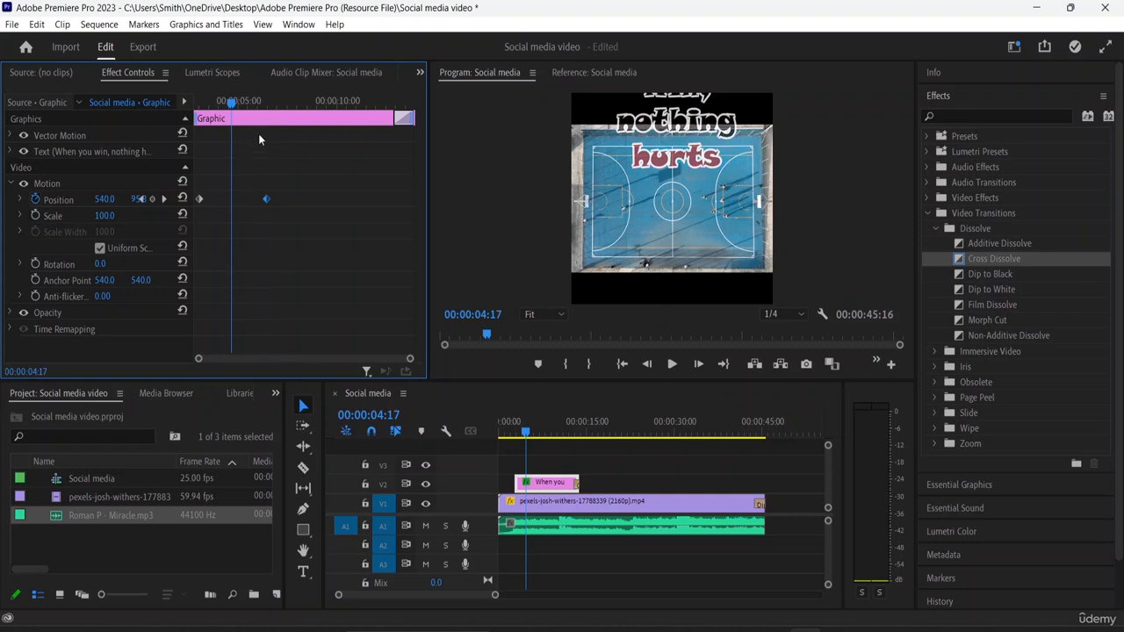
{"action": "left_click_drag", "start_coordinate": [232, 101], "coordinate": [195, 104]}
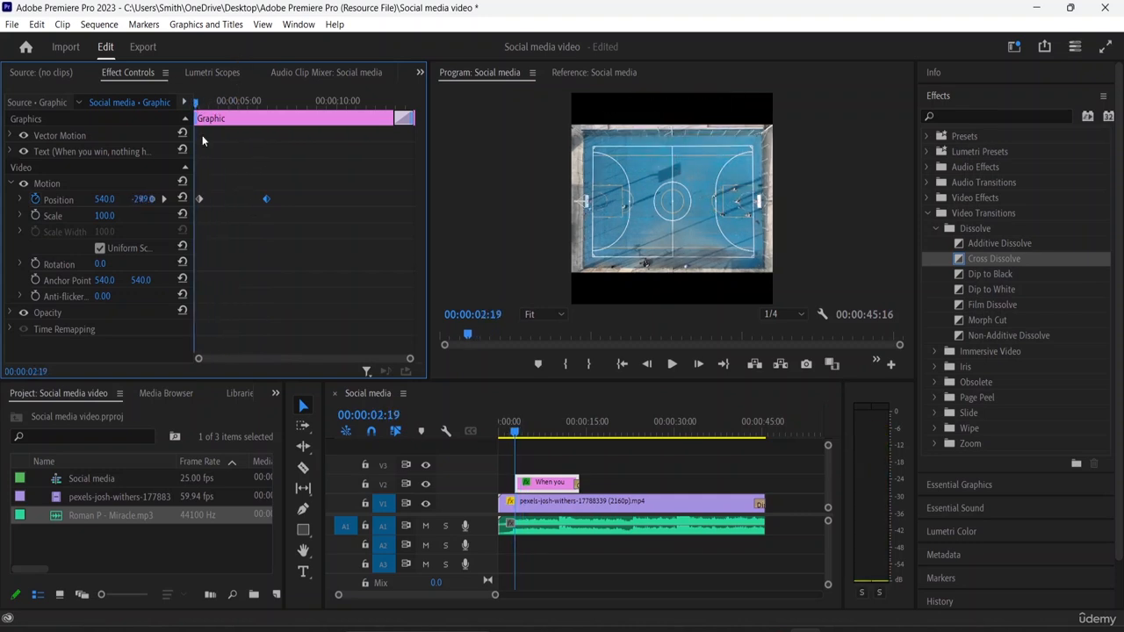
{"action": "key", "text": "space"}
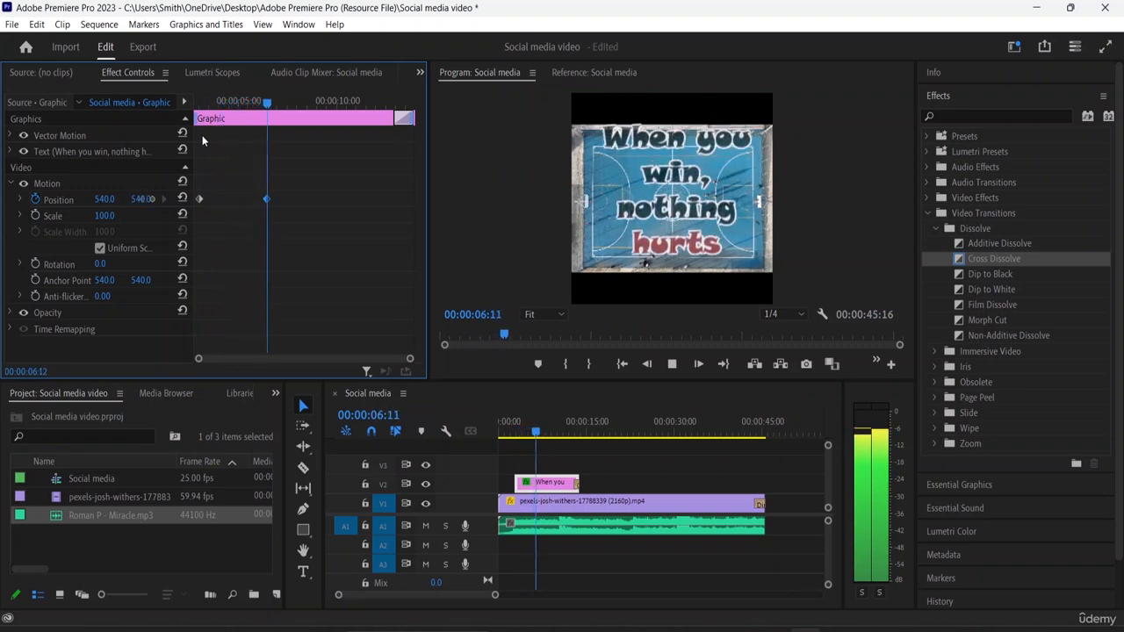
{"action": "key", "text": "space"}
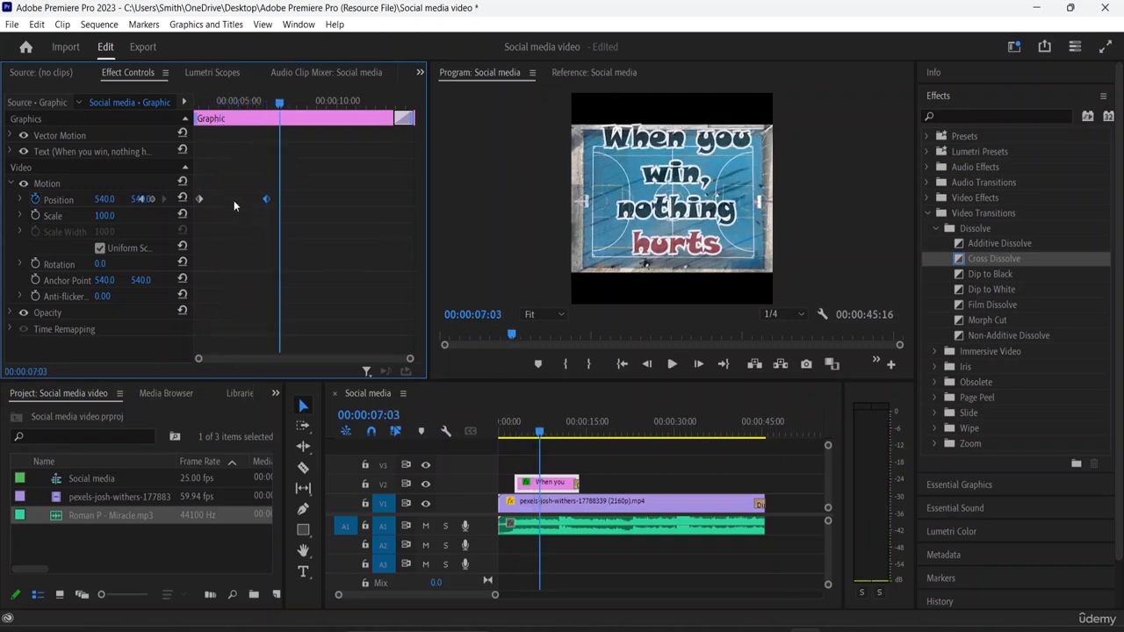
- Bring the second Position keyframe close to the first, and move the text down to a vertical position of about 537 at 00:00:02:19
{"action": "left_click_drag", "start_coordinate": [265, 198], "coordinate": [214, 198]}
{"action": "left_click_drag", "start_coordinate": [281, 107], "coordinate": [190, 125]}
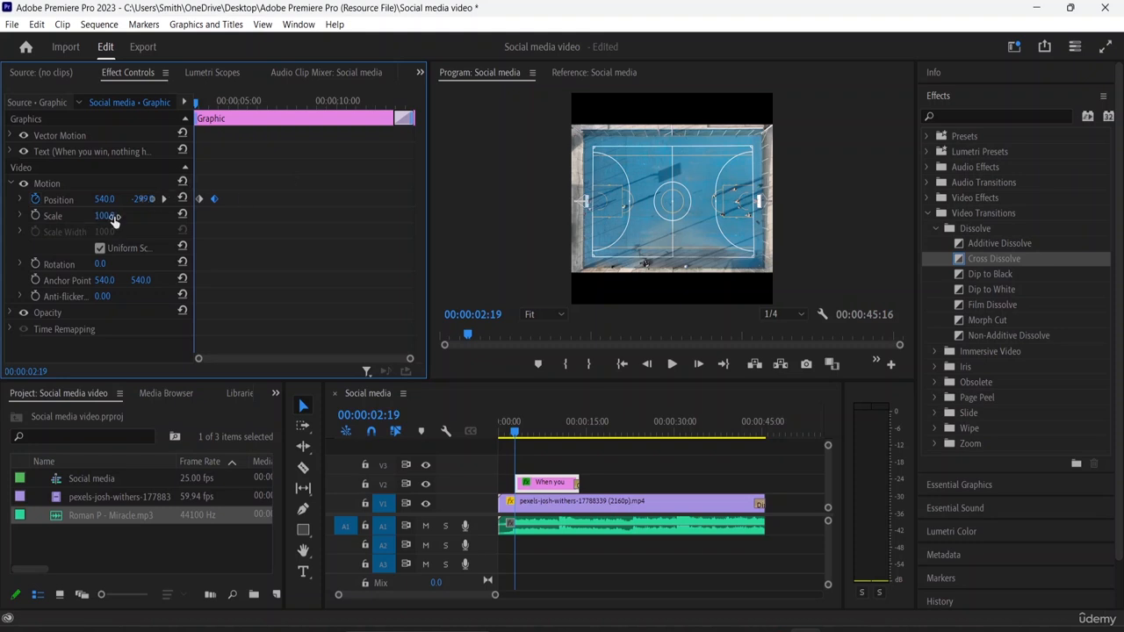
{"action": "left_click", "coordinate": [73, 216]}
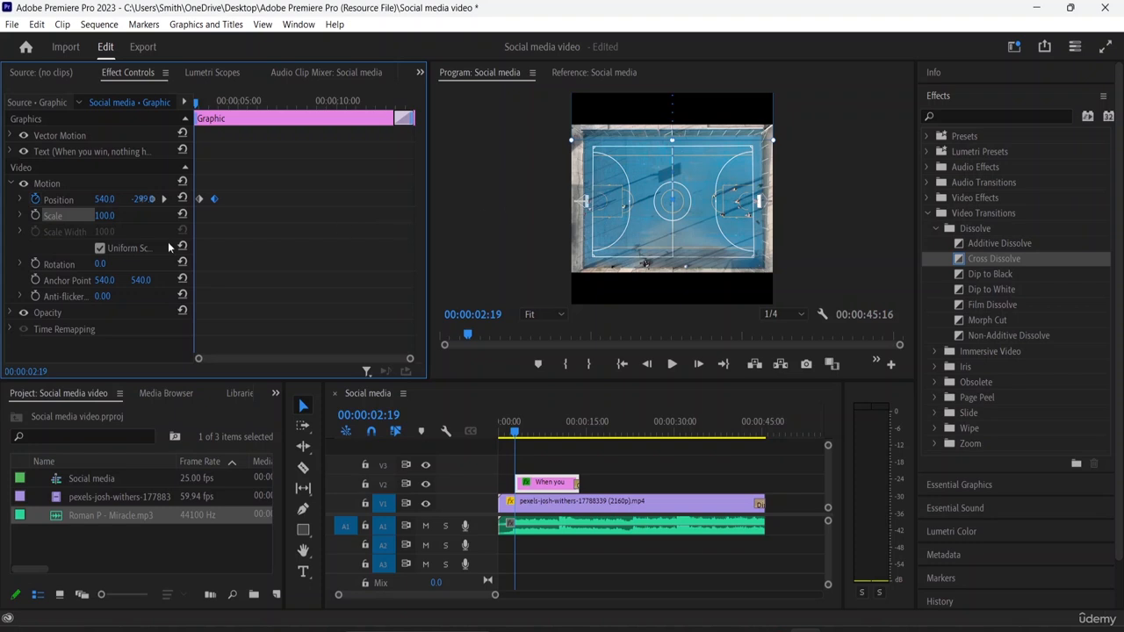
{"action": "left_click_drag", "start_coordinate": [704, 102], "coordinate": [694, 272]}
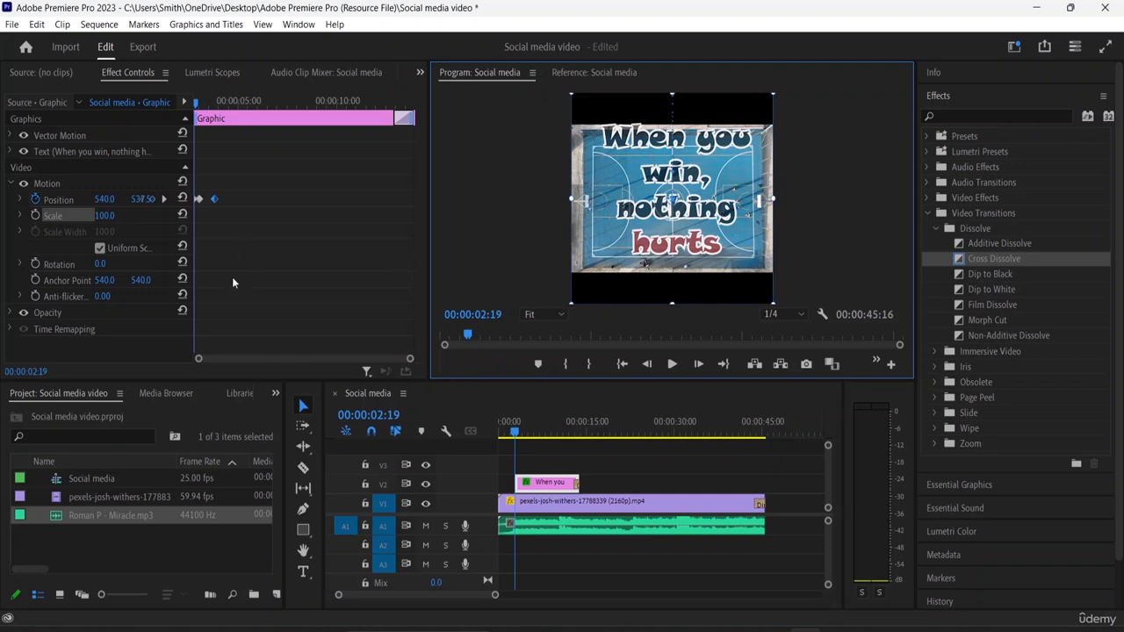
- Keyframe the text graphic's Scale at 100 at 00:00:03:22 and at 0 at 00:00:05:10
{"action": "left_click_drag", "start_coordinate": [197, 98], "coordinate": [219, 124]}
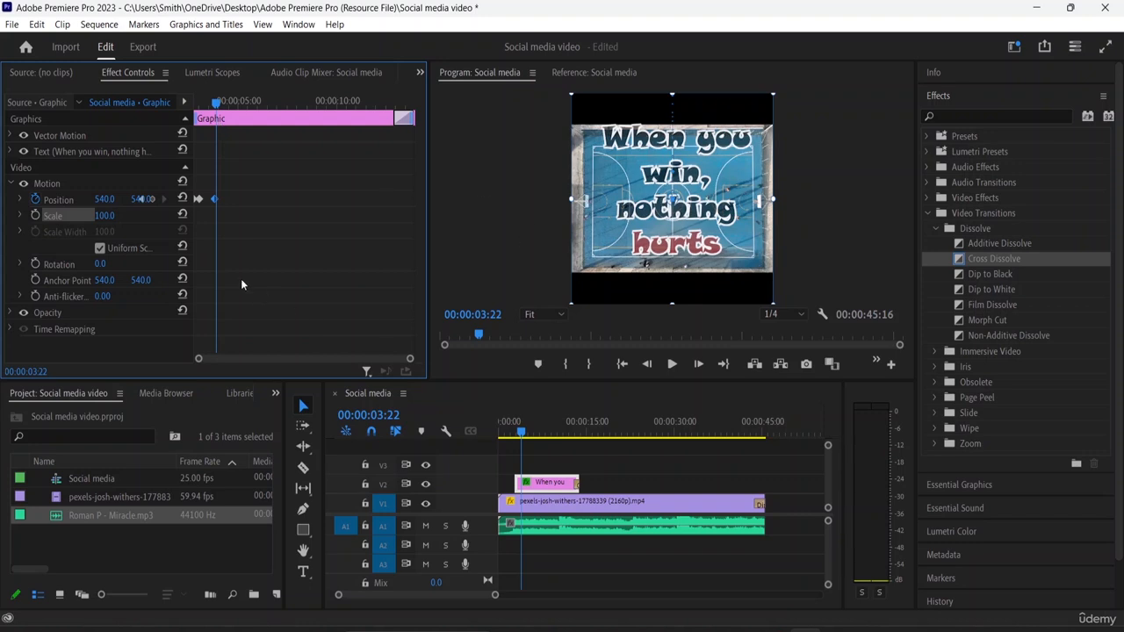
{"action": "left_click", "coordinate": [35, 216]}
{"action": "key", "text": "space"}
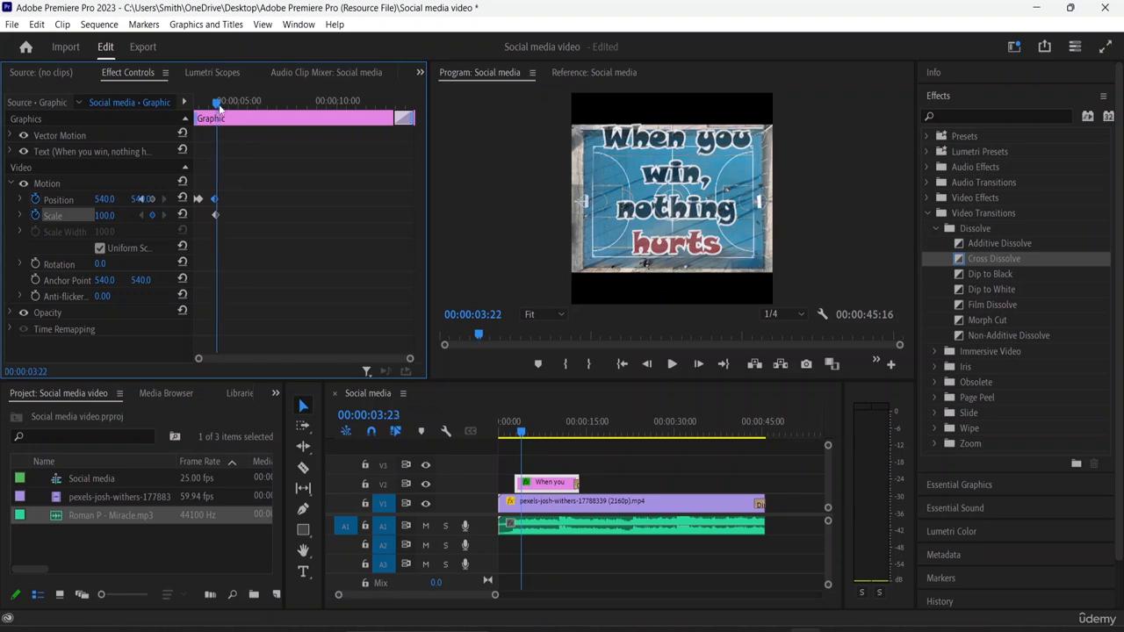
{"action": "key", "text": "space"}
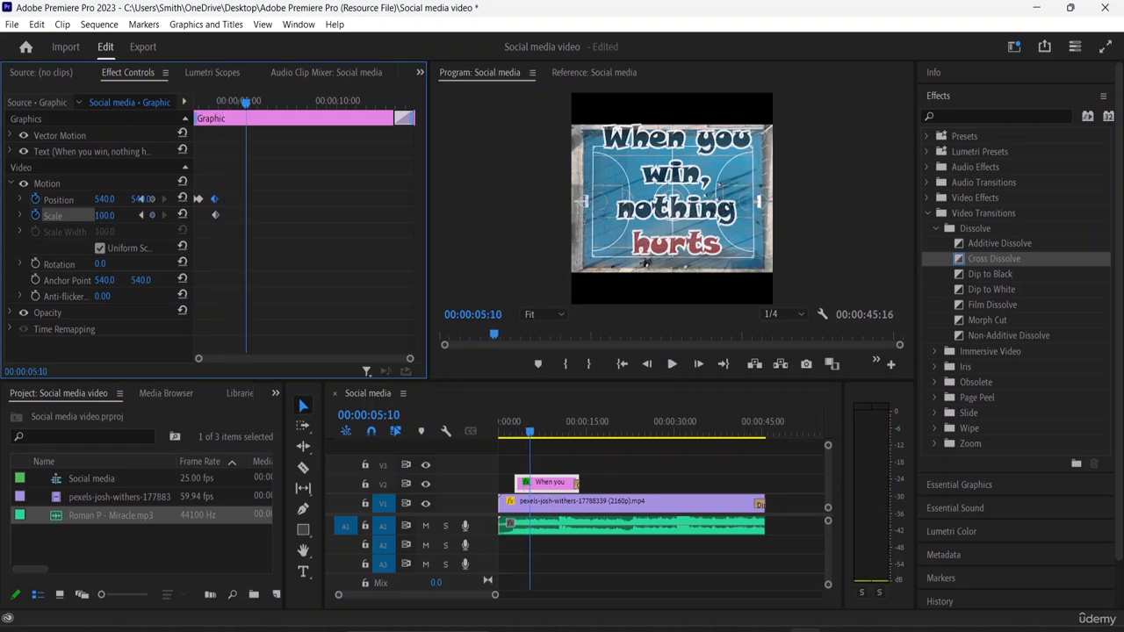
{"action": "left_click_drag", "start_coordinate": [104, 216], "coordinate": [22, 216]}
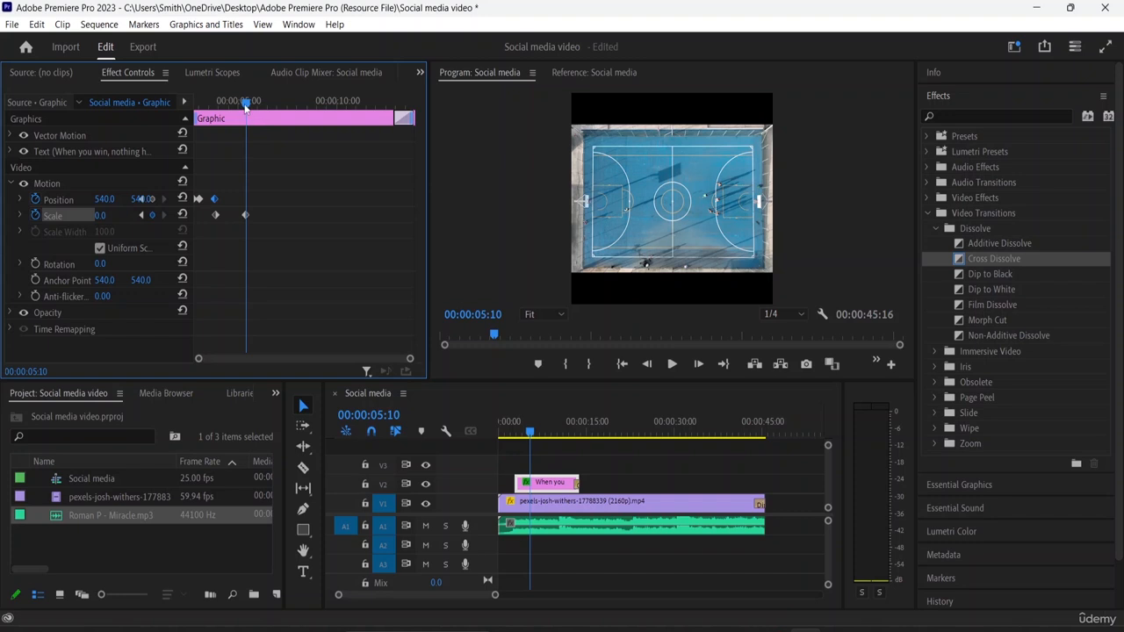
- Play the sequence twice from just before the text graphic to check its shrinking Scale animation
{"action": "left_click_drag", "start_coordinate": [246, 103], "coordinate": [195, 103]}
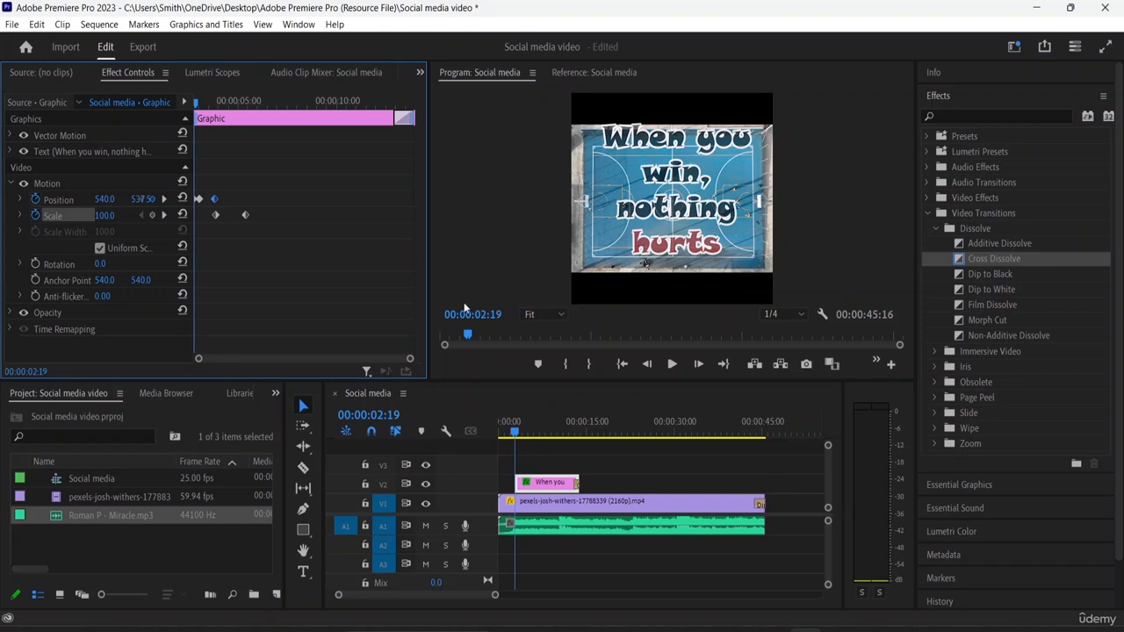
{"action": "left_click_drag", "start_coordinate": [514, 439], "coordinate": [506, 431]}
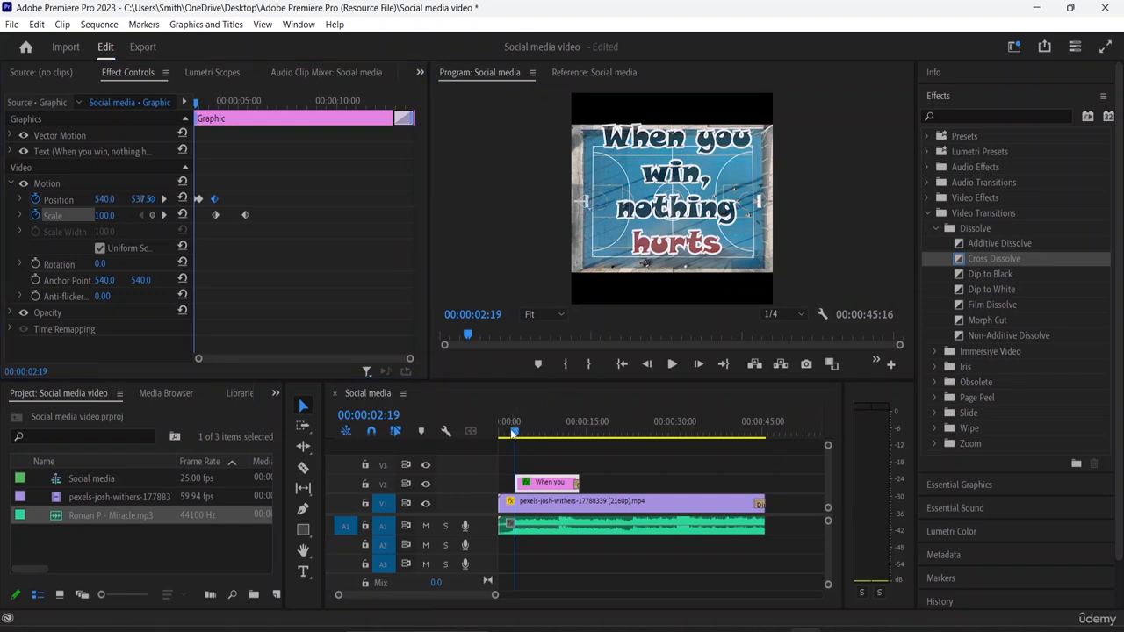
{"action": "key", "text": "space"}
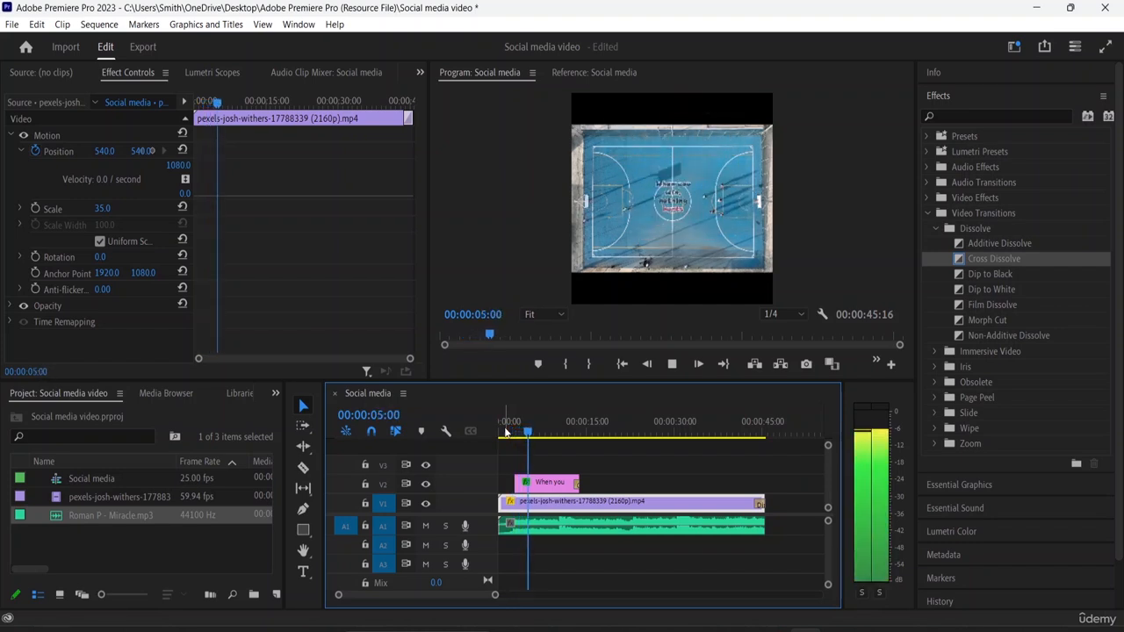
{"action": "key", "text": "space"}
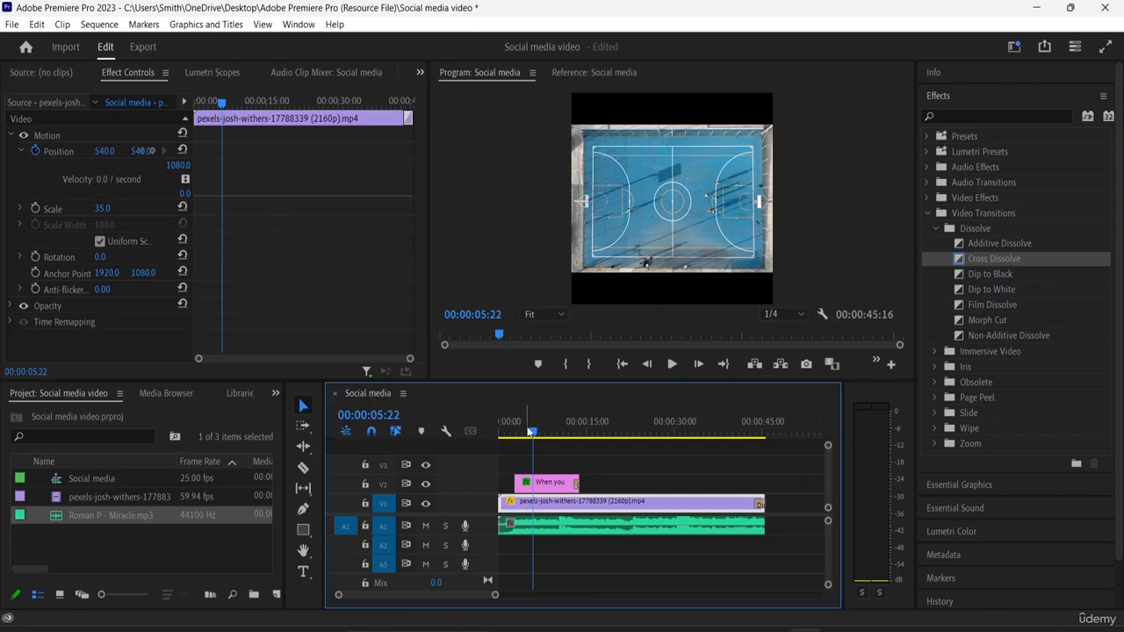
{"action": "left_click_drag", "start_coordinate": [531, 432], "coordinate": [506, 436]}
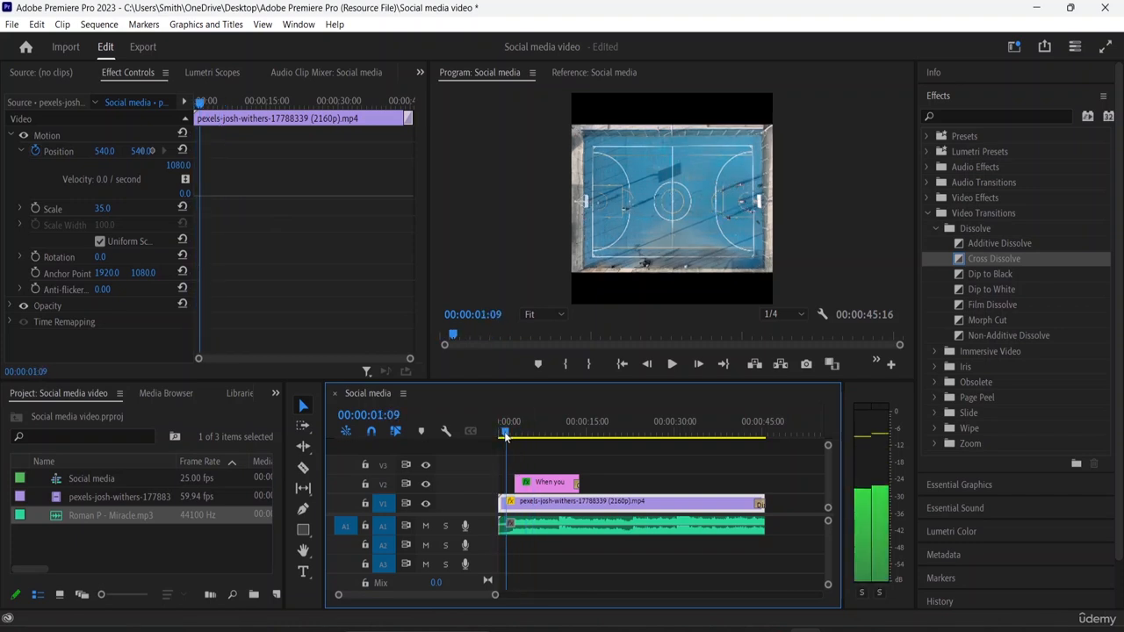
{"action": "key", "text": "space"}
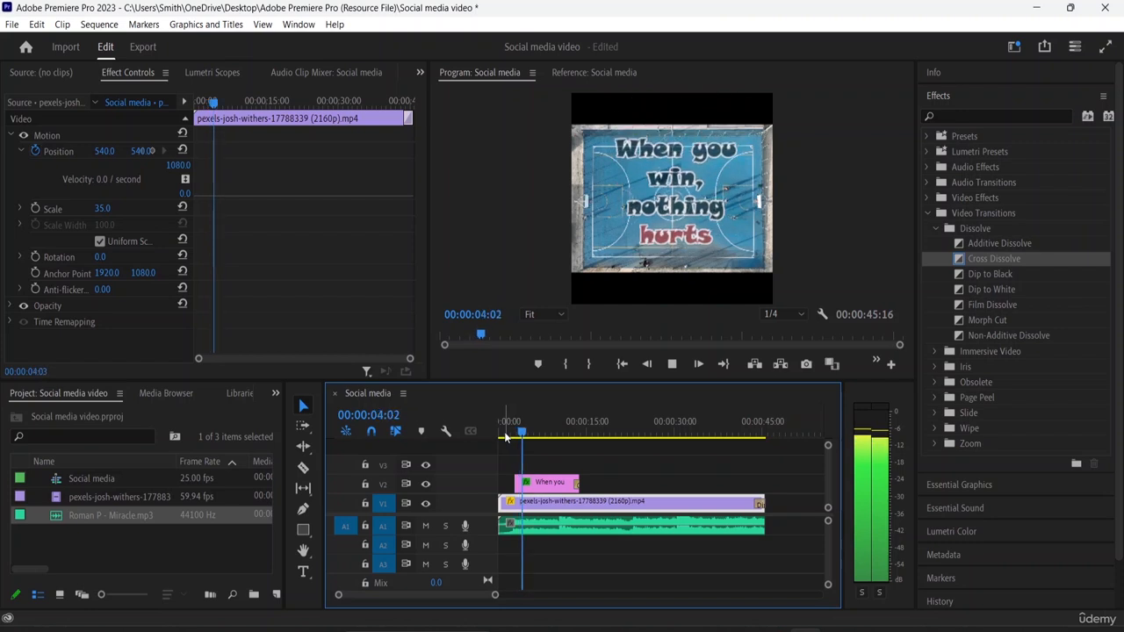
{"action": "key", "text": "space"}
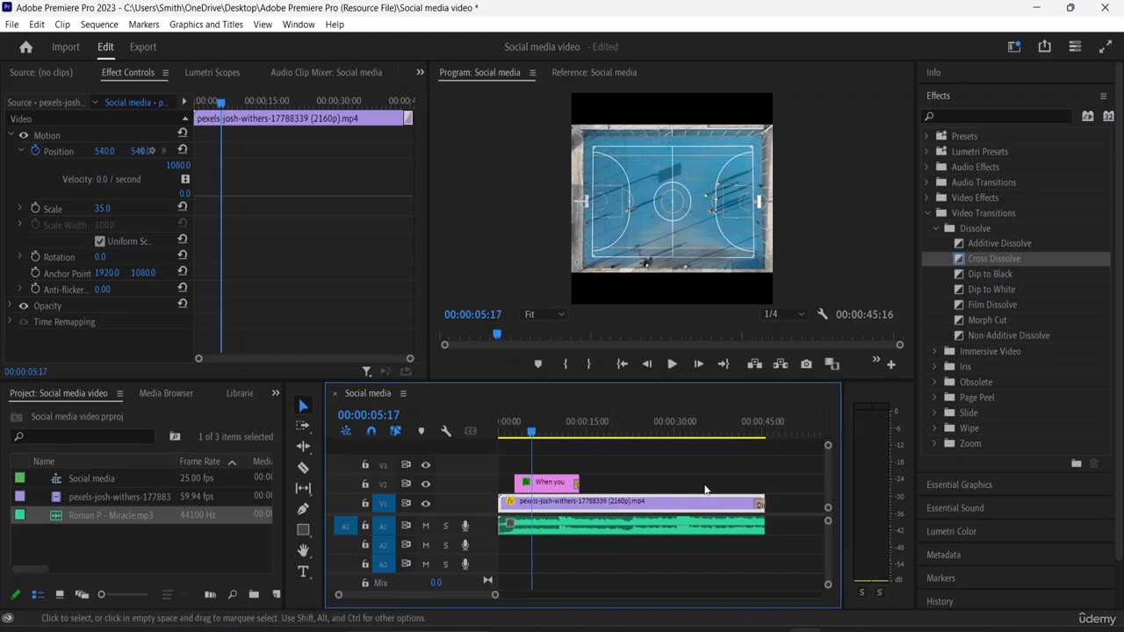
- Move the text graphic's second Scale keyframe to 00:00:07:08, and play from just after the graphic's start to check the slower shrinking
{"action": "left_click", "coordinate": [550, 483]}
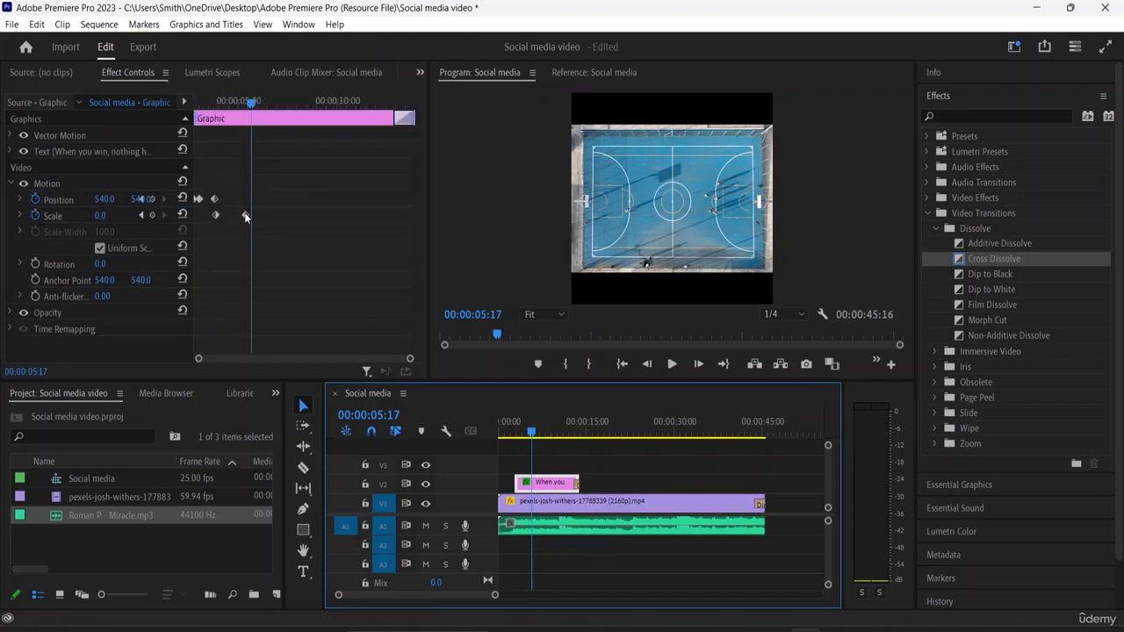
{"action": "left_click_drag", "start_coordinate": [243, 213], "coordinate": [283, 229]}
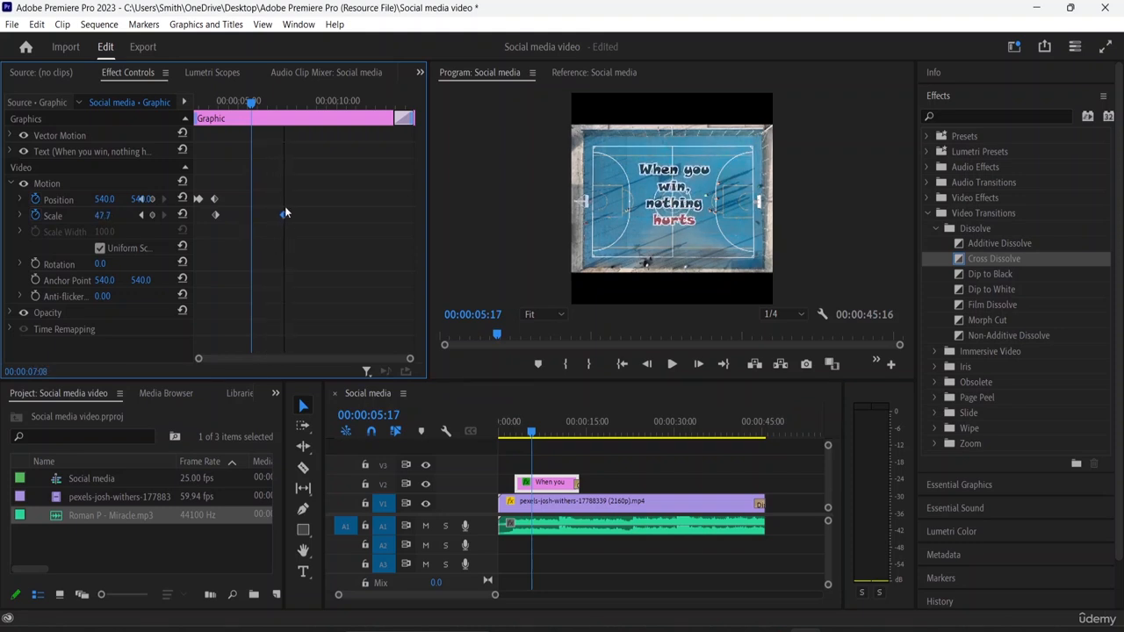
{"action": "left_click_drag", "start_coordinate": [252, 104], "coordinate": [205, 105]}
{"action": "key", "text": "space"}
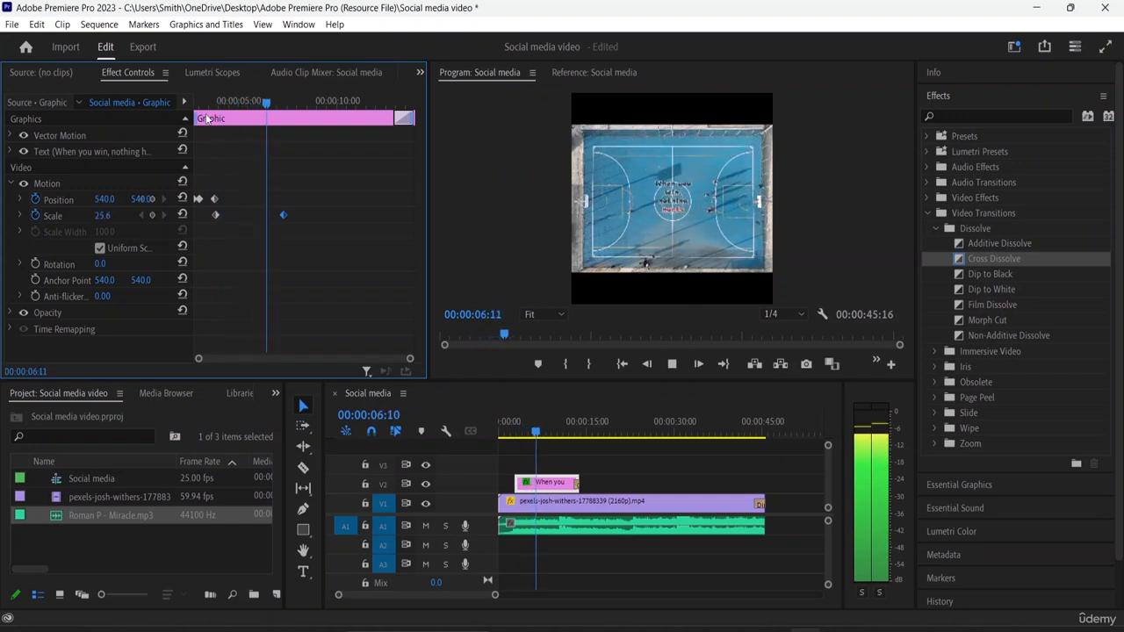
{"action": "key", "text": "space"}
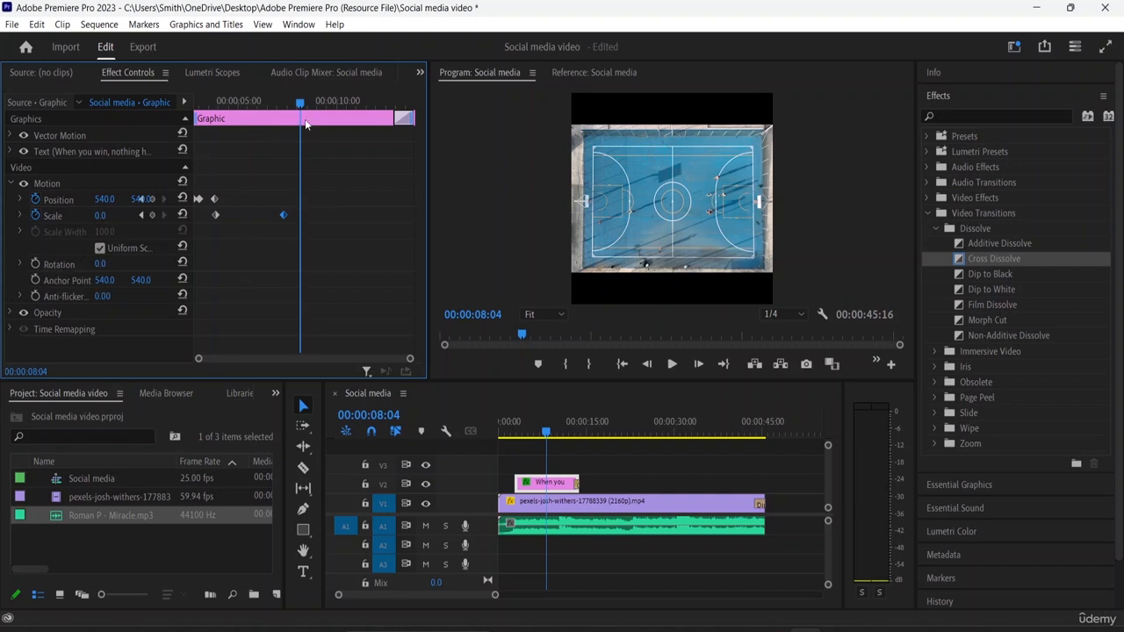
- Keyframe the text graphic's Rotation at 1x0.0° at 00:00:03:22 and at 0° at 00:00:03:21
{"action": "left_click_drag", "start_coordinate": [299, 104], "coordinate": [216, 105]}
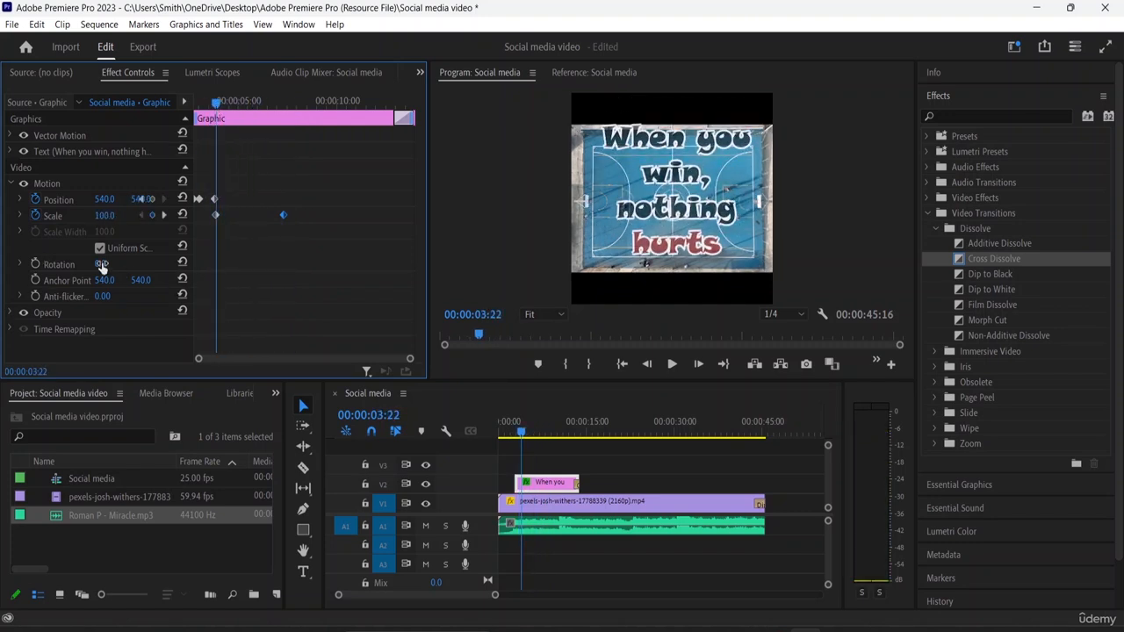
{"action": "left_click", "coordinate": [35, 264]}
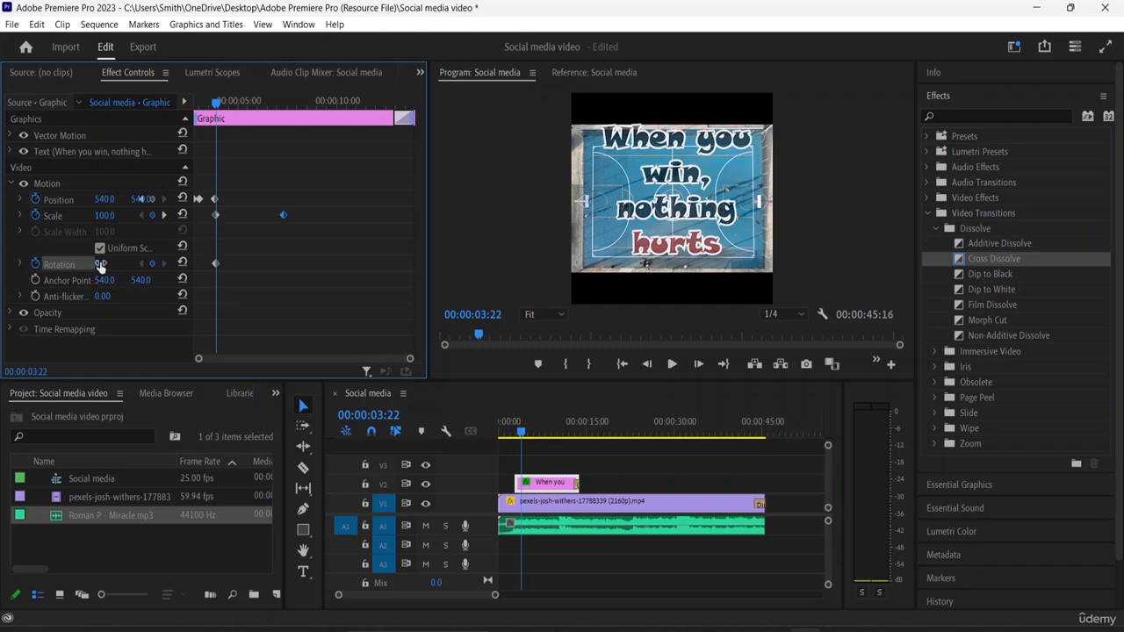
{"action": "left_click_drag", "start_coordinate": [101, 265], "coordinate": [419, 265]}
{"action": "left_click_drag", "start_coordinate": [216, 103], "coordinate": [215, 131]}
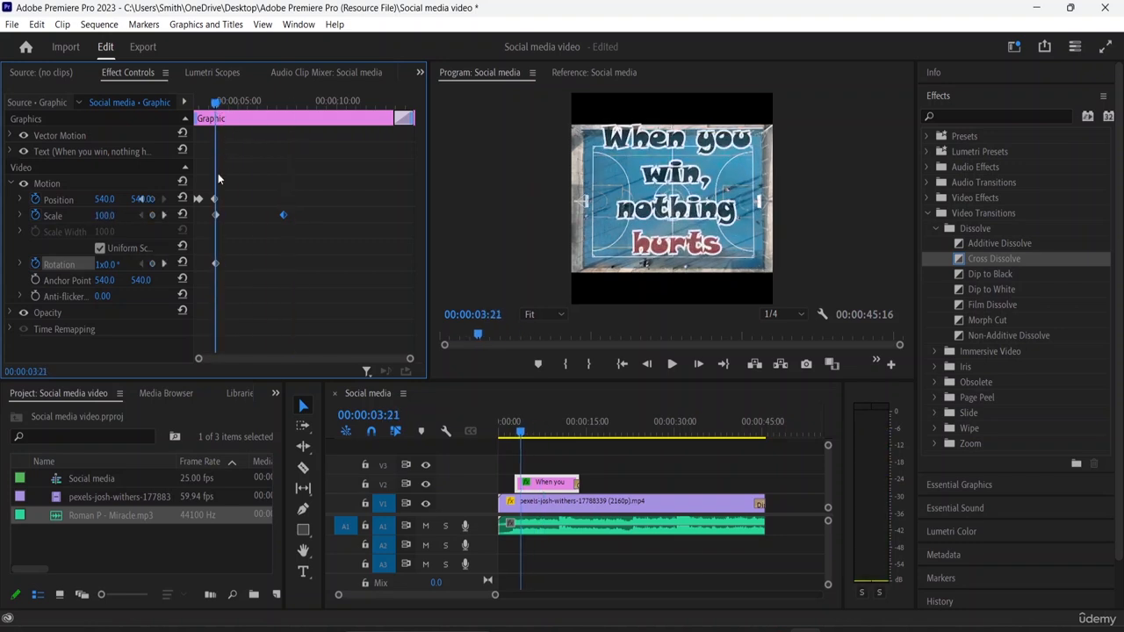
{"action": "left_click", "coordinate": [109, 263]}
{"action": "type", "text": "0"}
{"action": "key", "text": "Return"}
- Keyframe the text graphic's Rotation at 360° at 00:00:07:08, in line with the second Scale keyframe
{"action": "left_click_drag", "start_coordinate": [215, 101], "coordinate": [282, 151]}
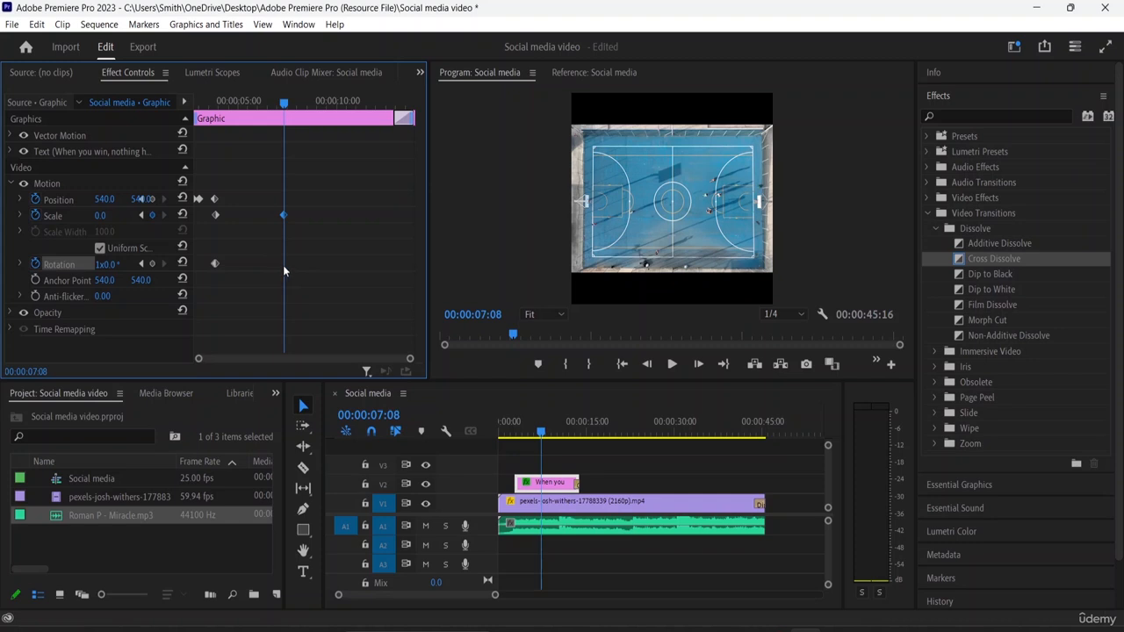
{"action": "left_click", "coordinate": [108, 265]}
{"action": "type", "text": "360"}
{"action": "key", "text": "Return"}
- Play the sequence repeatedly from the text graphic's start at 00:00:02:19 to check its combined Rotation and Scale animation
{"action": "left_click_drag", "start_coordinate": [279, 112], "coordinate": [161, 146]}
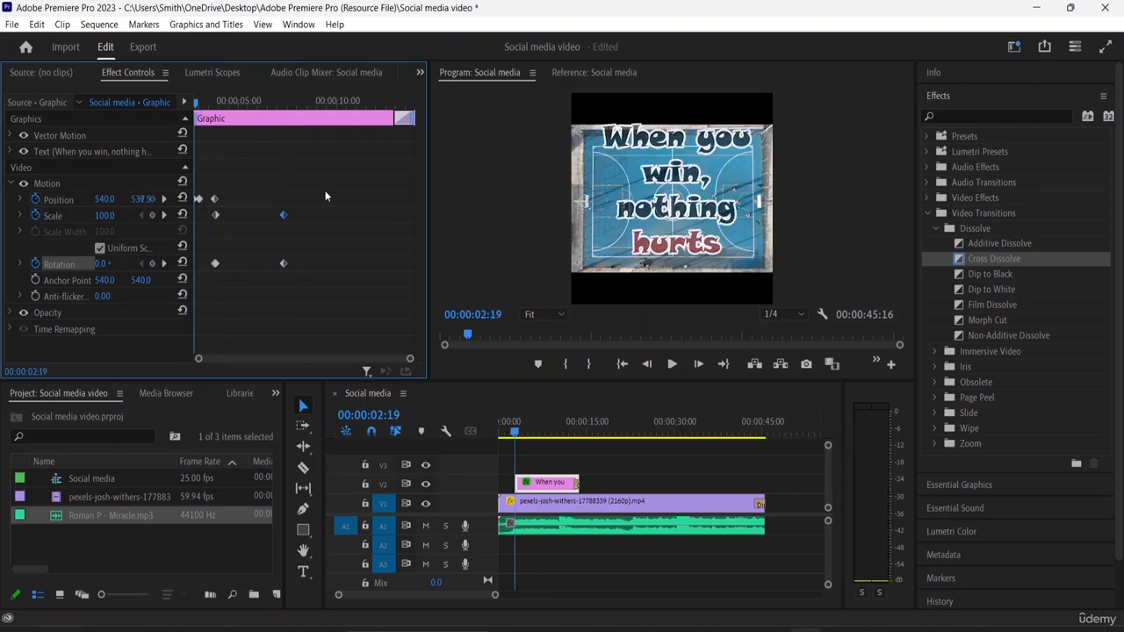
{"action": "key", "text": "space"}
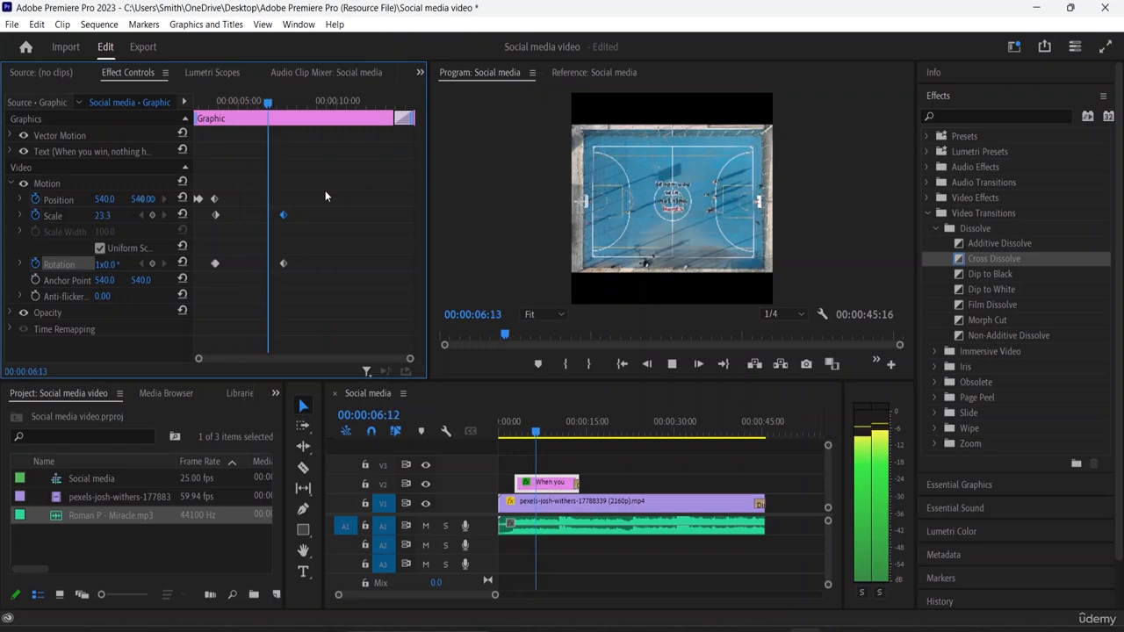
{"action": "key", "text": "space"}
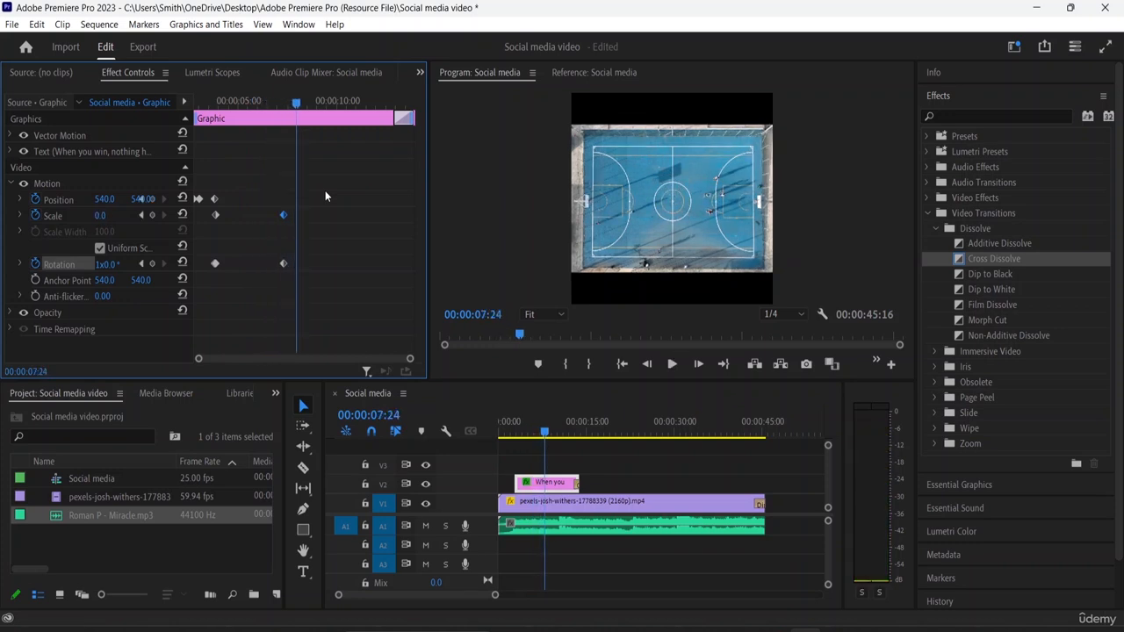
{"action": "left_click", "coordinate": [196, 102]}
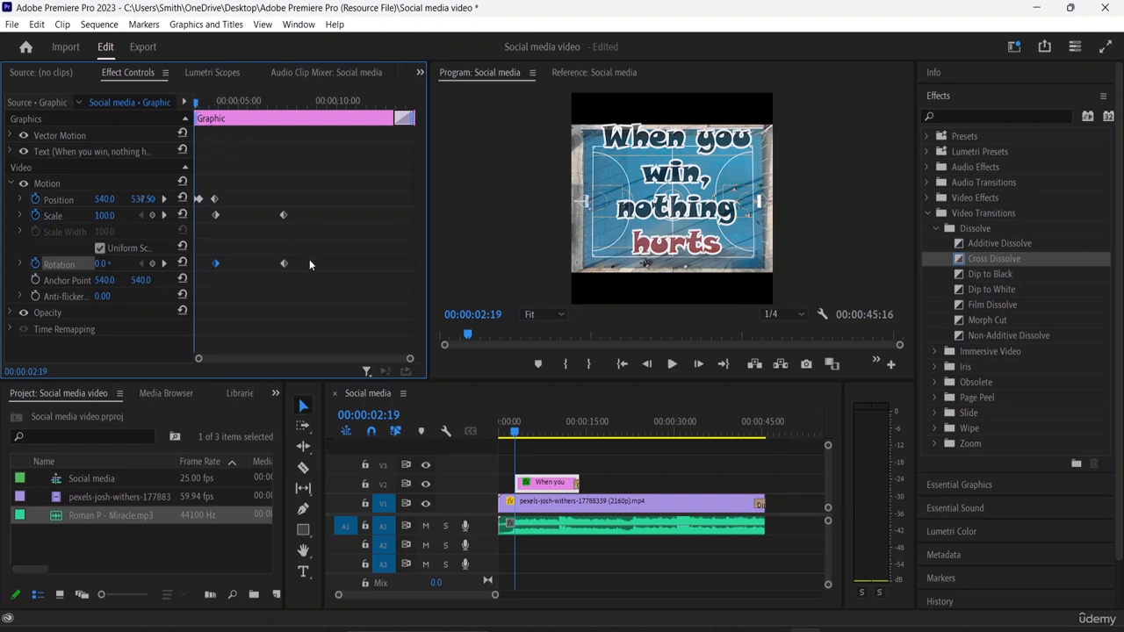
{"action": "key", "text": "space"}
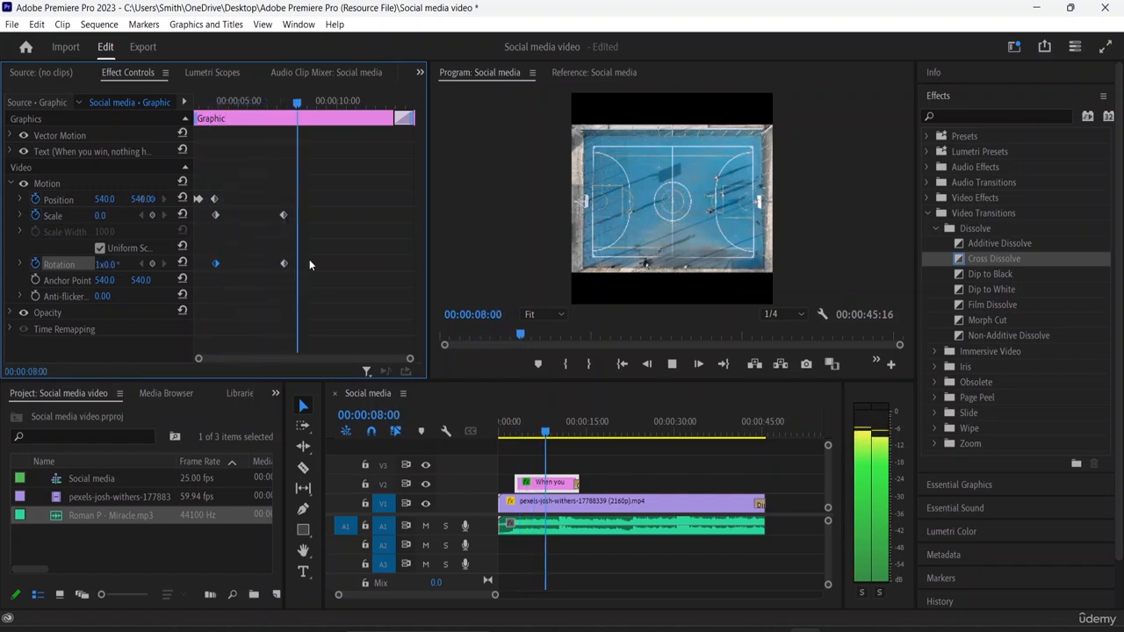
{"action": "key", "text": "space"}
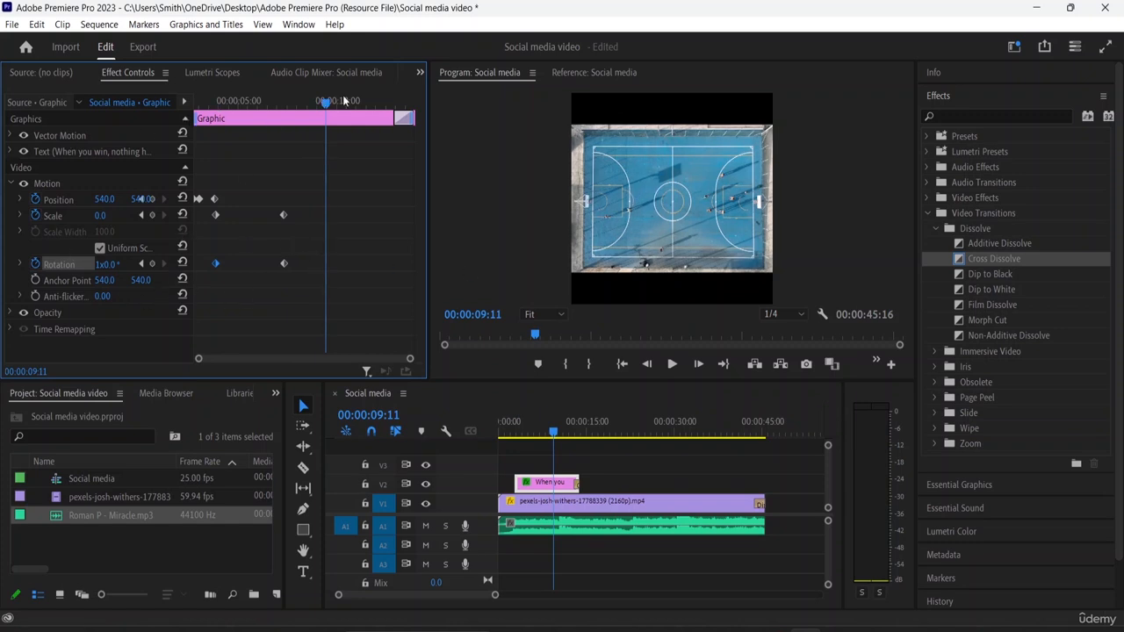
{"action": "left_click_drag", "start_coordinate": [326, 104], "coordinate": [144, 112]}
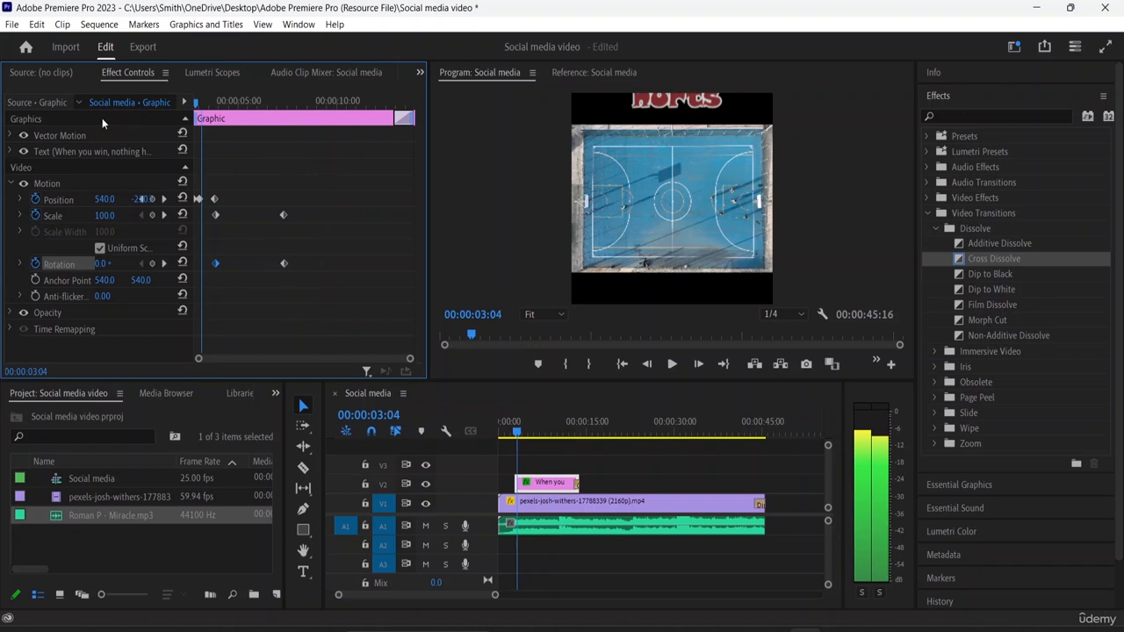